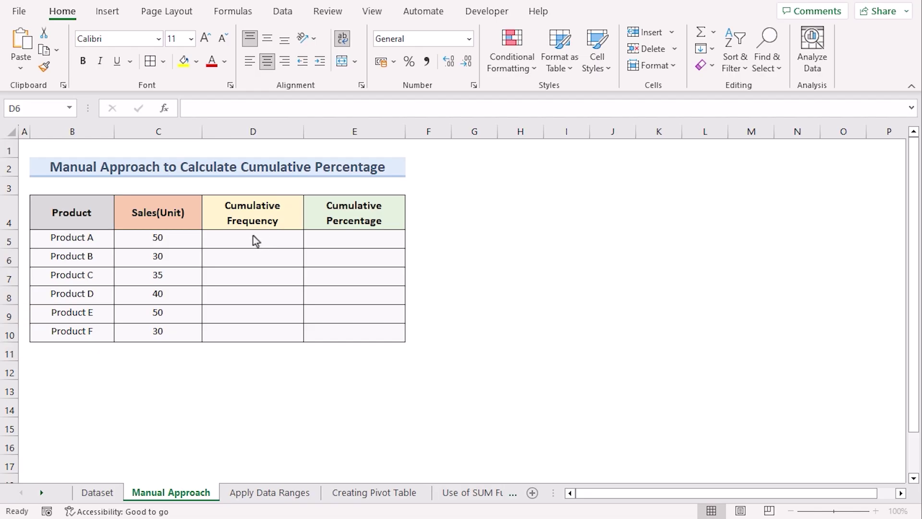
- Review the Product, Sales(Unit), Cumulative Frequency and Cumulative Percentage columns of the table
{"action": "left_click", "coordinate": [82, 211]}
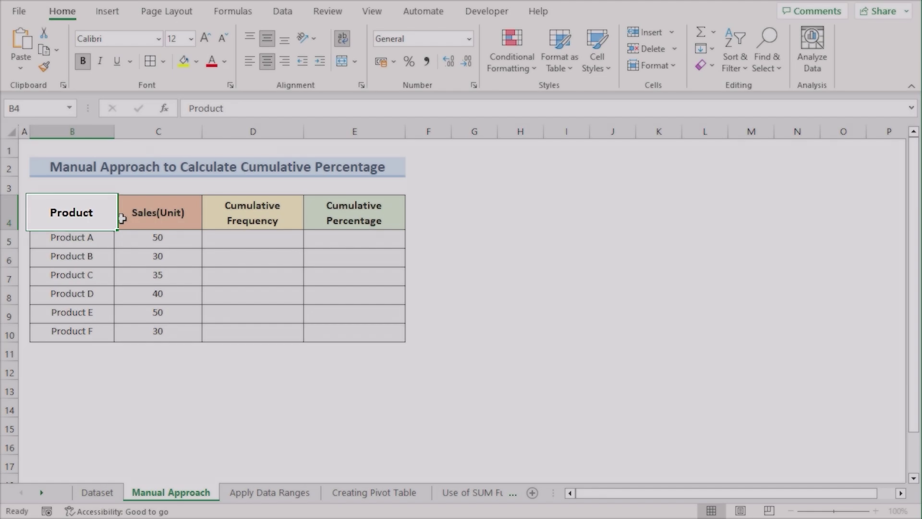
{"action": "left_click", "coordinate": [125, 220]}
{"action": "left_click", "coordinate": [216, 223]}
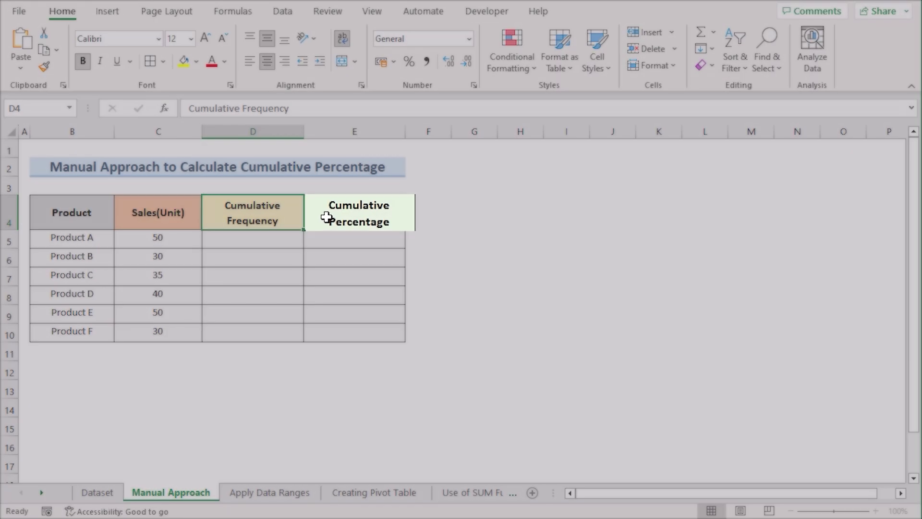
{"action": "left_click", "coordinate": [327, 215]}
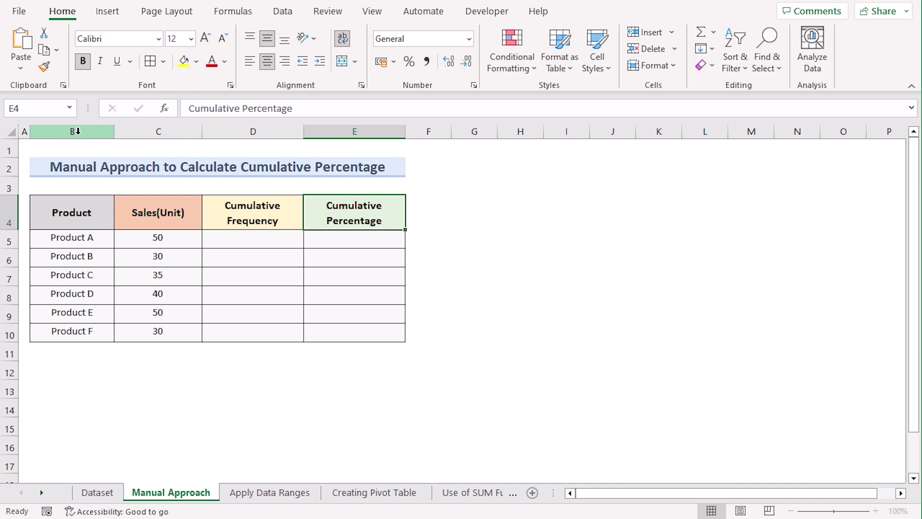
{"action": "left_click", "coordinate": [77, 131]}
{"action": "left_click", "coordinate": [159, 131]}
{"action": "left_click", "coordinate": [248, 131]}
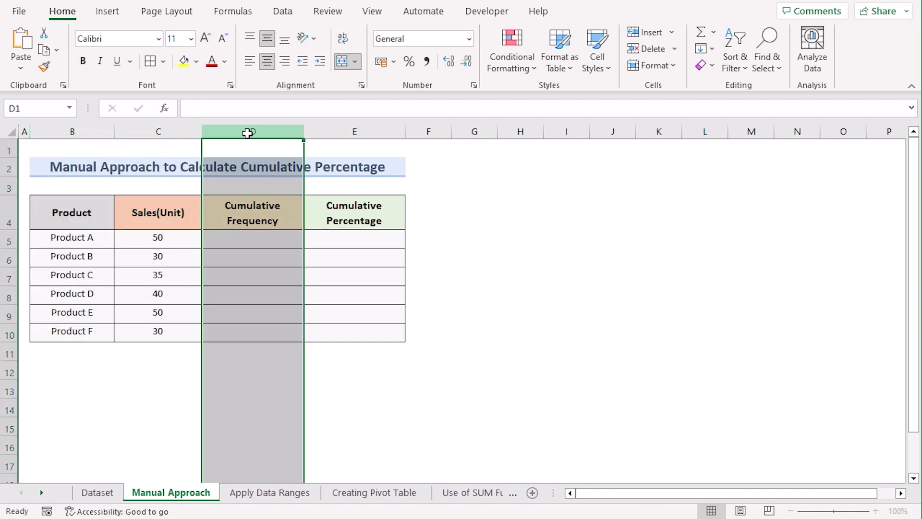
{"action": "left_click", "coordinate": [354, 131]}
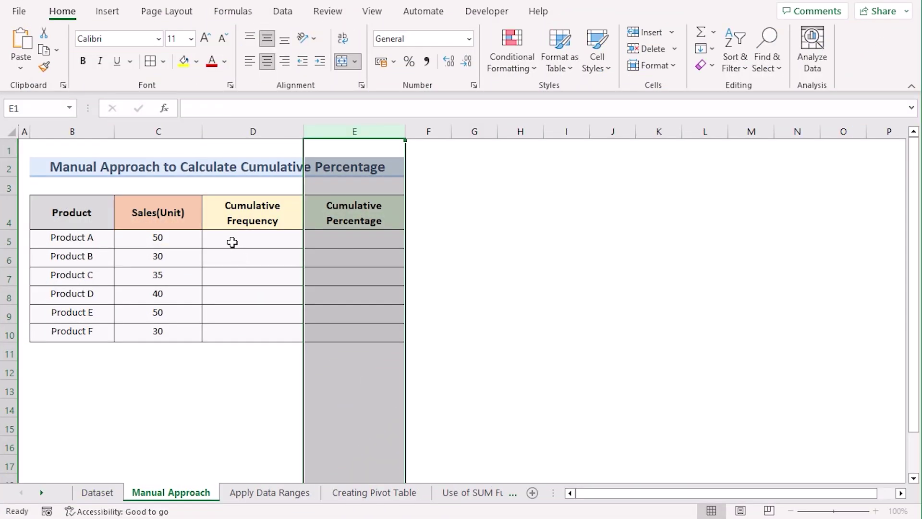
- Enter =C5 in D5 so the first cumulative frequency shows 50
{"action": "left_click", "coordinate": [232, 242]}
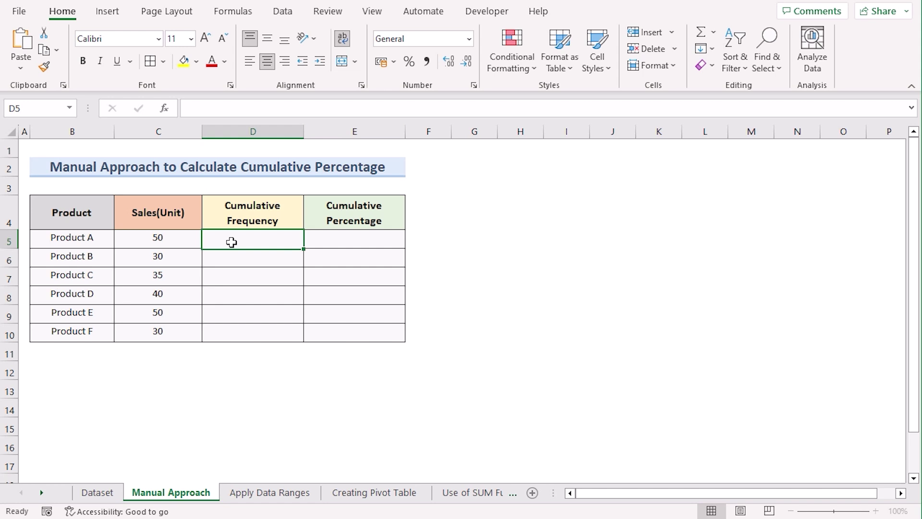
{"action": "type", "text": "="}
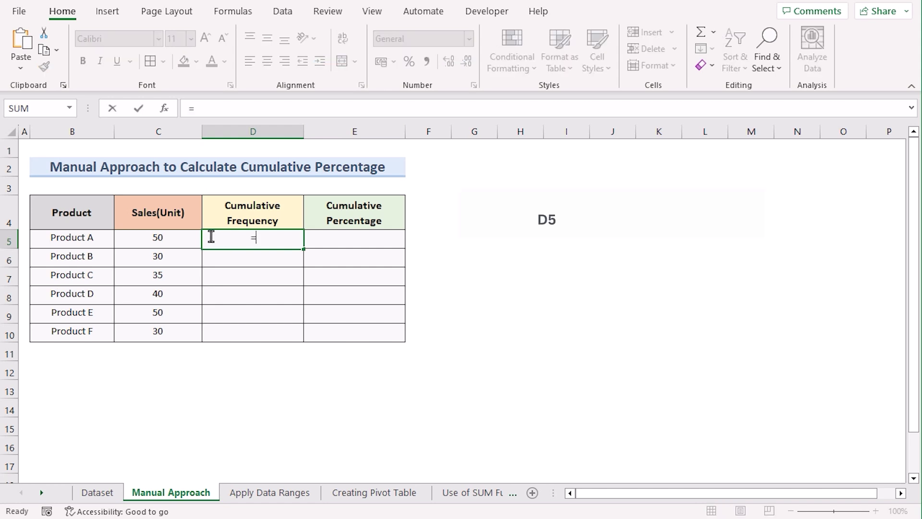
{"action": "left_click", "coordinate": [167, 247]}
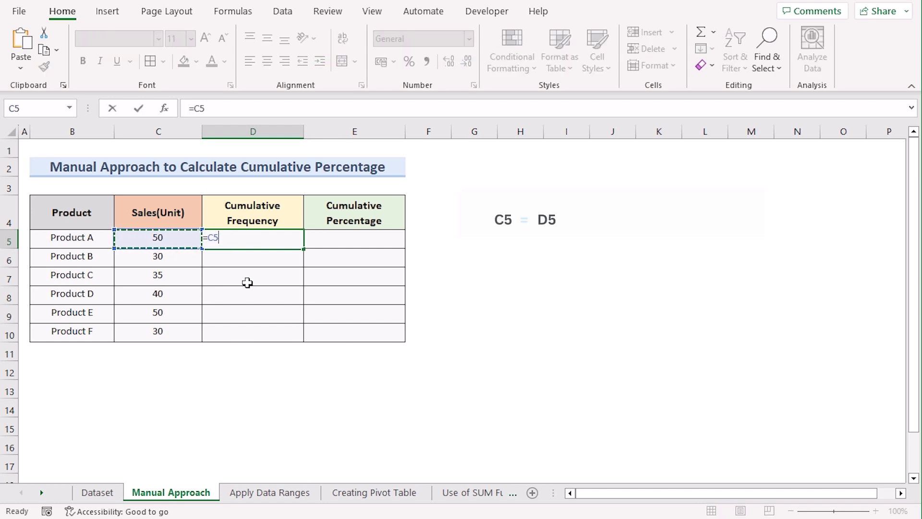
{"action": "key", "text": "Return"}
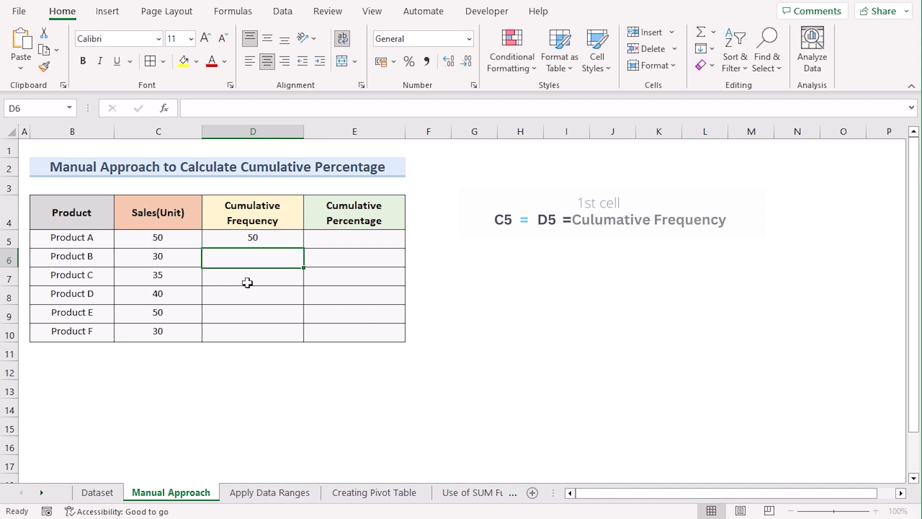
- Enter =D5+C6 in D6 and fill it down to D10, giving running totals up to 235
{"action": "type", "text": "="}
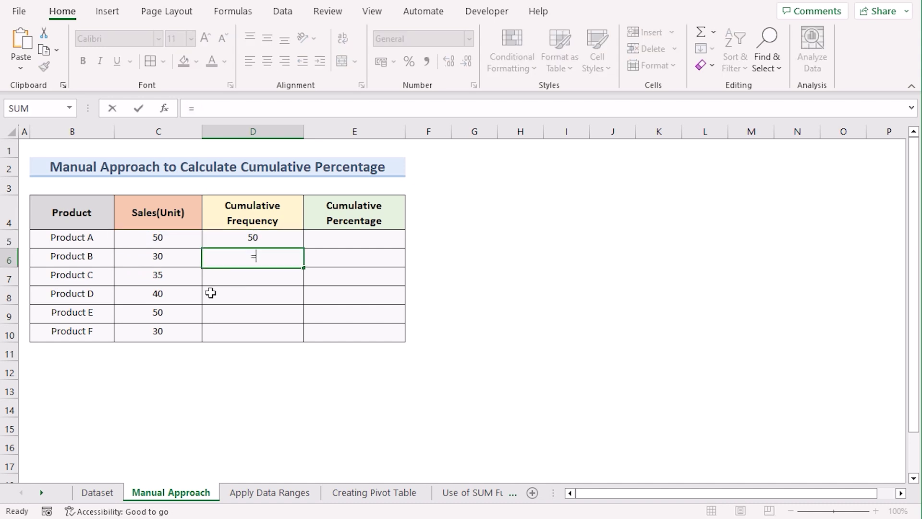
{"action": "left_click", "coordinate": [248, 237]}
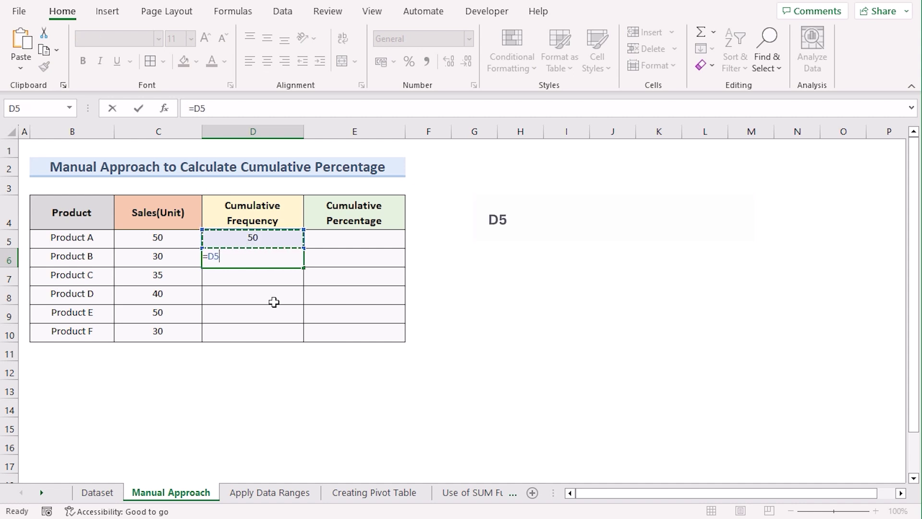
{"action": "type", "text": "+"}
{"action": "left_click", "coordinate": [153, 258]}
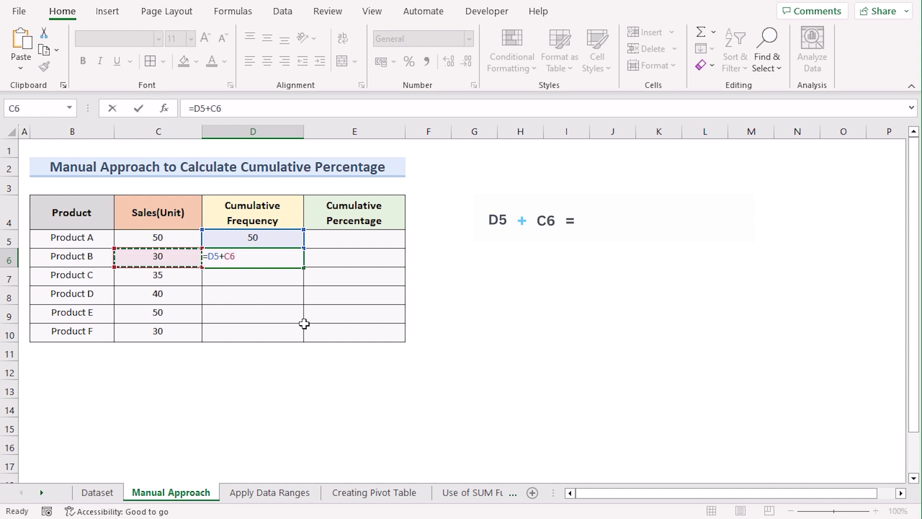
{"action": "key", "text": "Return"}
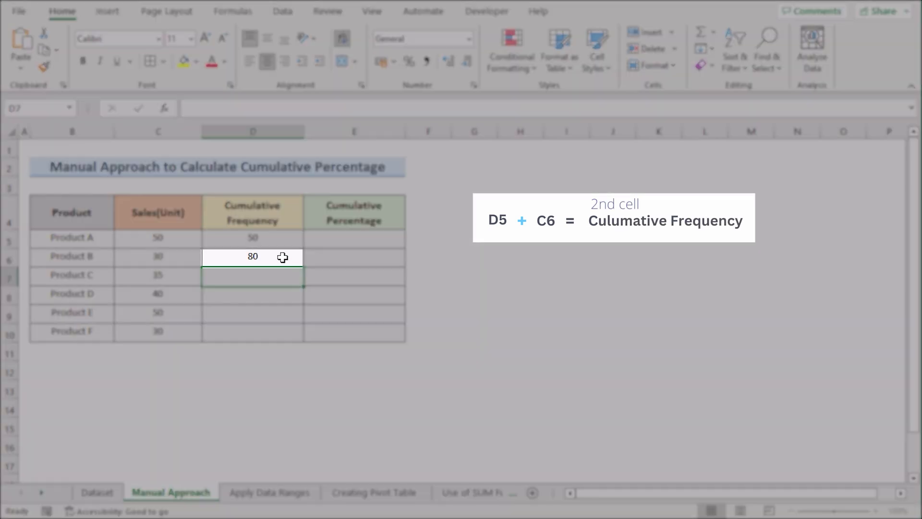
{"action": "left_click", "coordinate": [283, 258]}
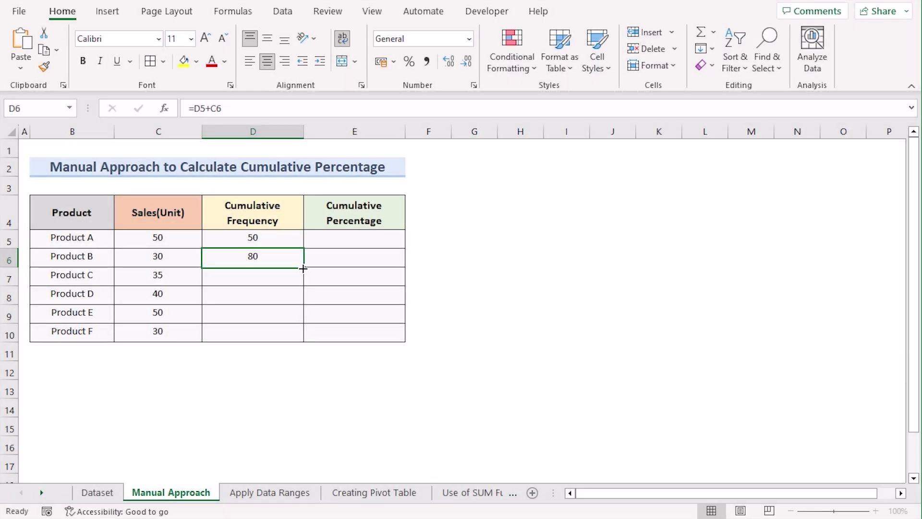
{"action": "left_click_drag", "start_coordinate": [303, 268], "coordinate": [290, 341]}
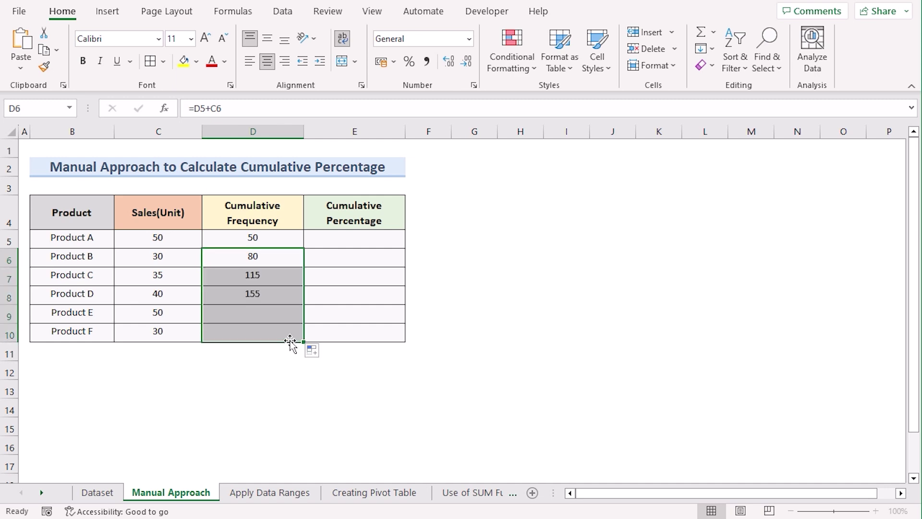
{"action": "left_click", "coordinate": [293, 264]}
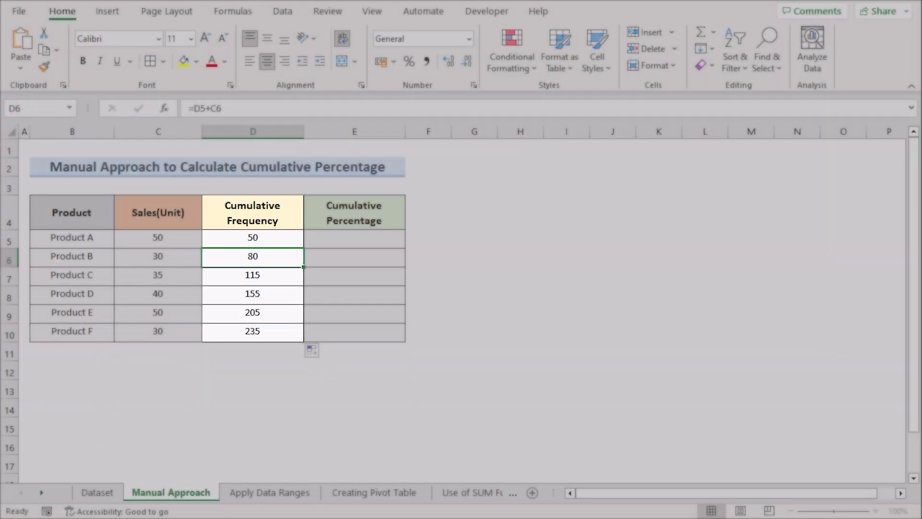
{"action": "left_click", "coordinate": [354, 238]}
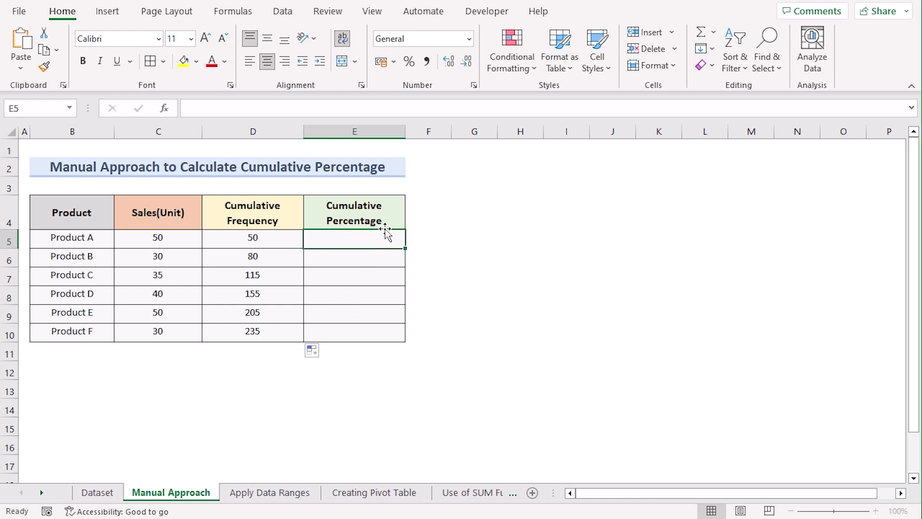
- Apply the Percentage number format to cells E5:E10
{"action": "left_click", "coordinate": [367, 330], "text": "shift"}
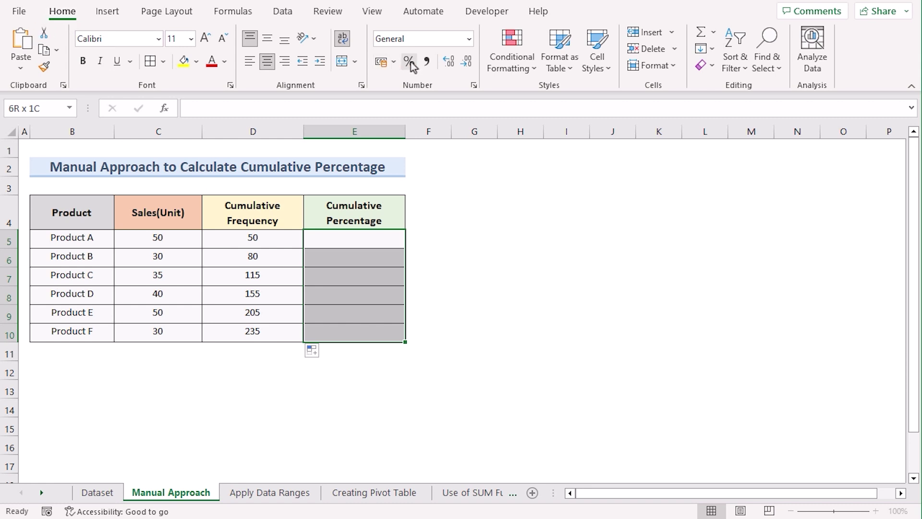
{"action": "left_click", "coordinate": [471, 44]}
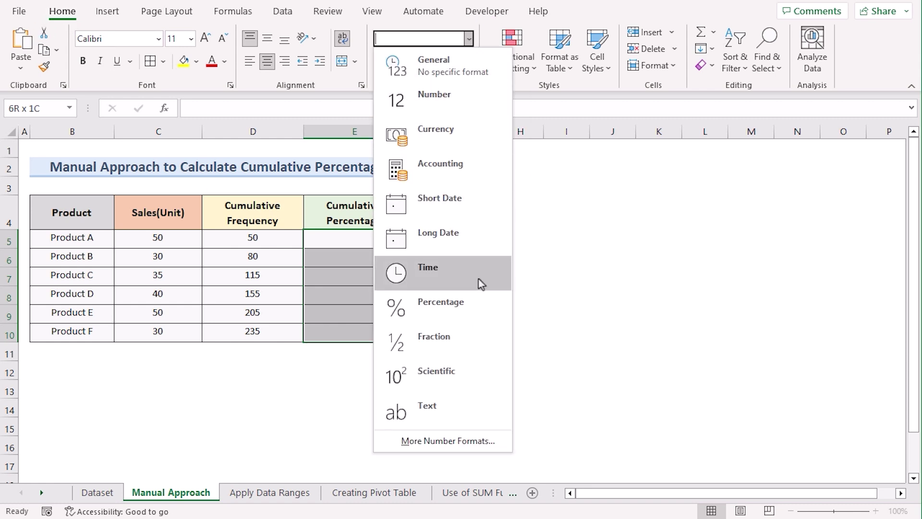
{"action": "left_click", "coordinate": [482, 307]}
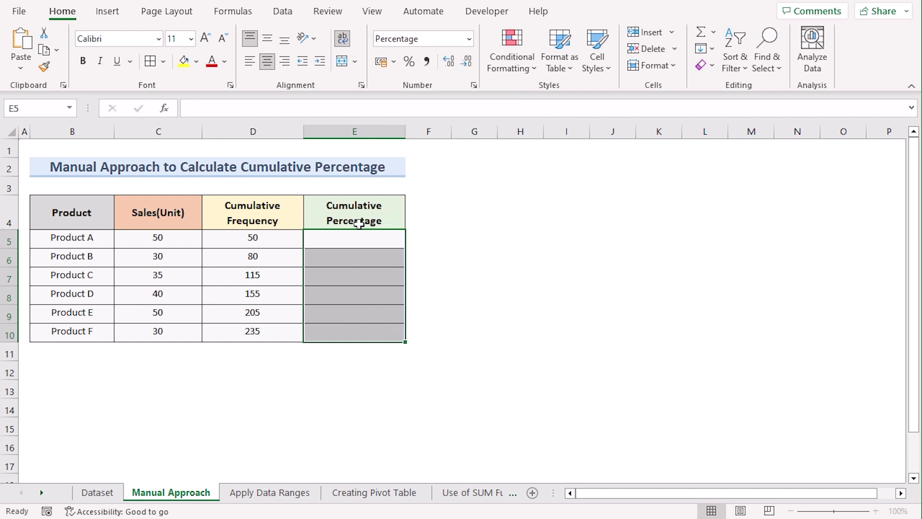
{"action": "left_click", "coordinate": [362, 239]}
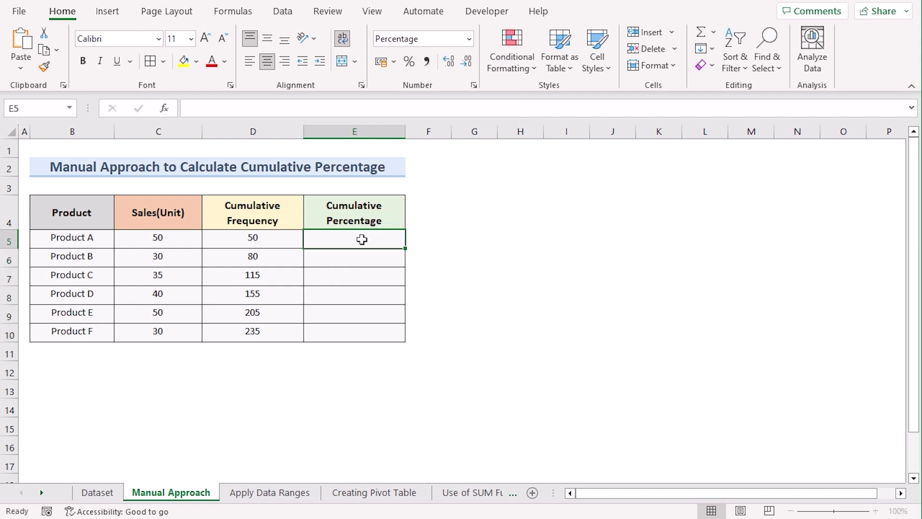
- Enter =D5/$D$10 in E5 and fill it down to E10, from 21.28% to 100.00%
{"action": "type", "text": "="}
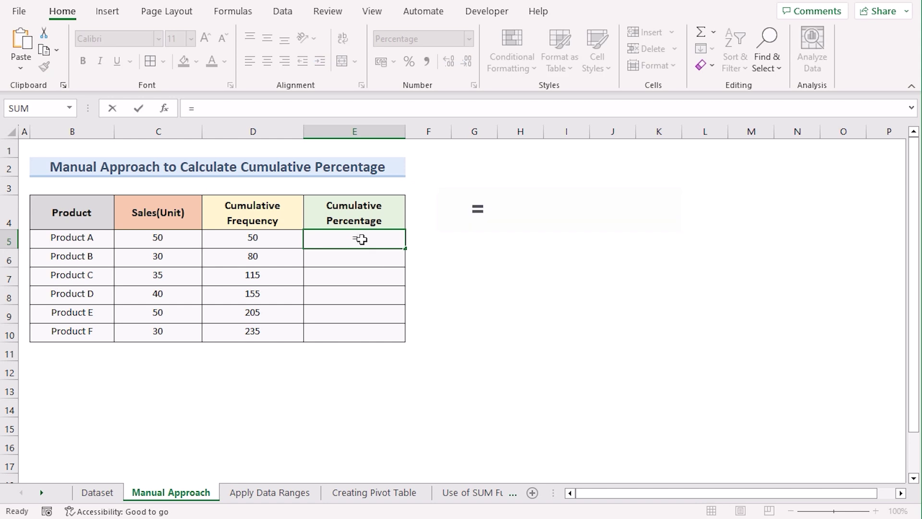
{"action": "left_click", "coordinate": [260, 239]}
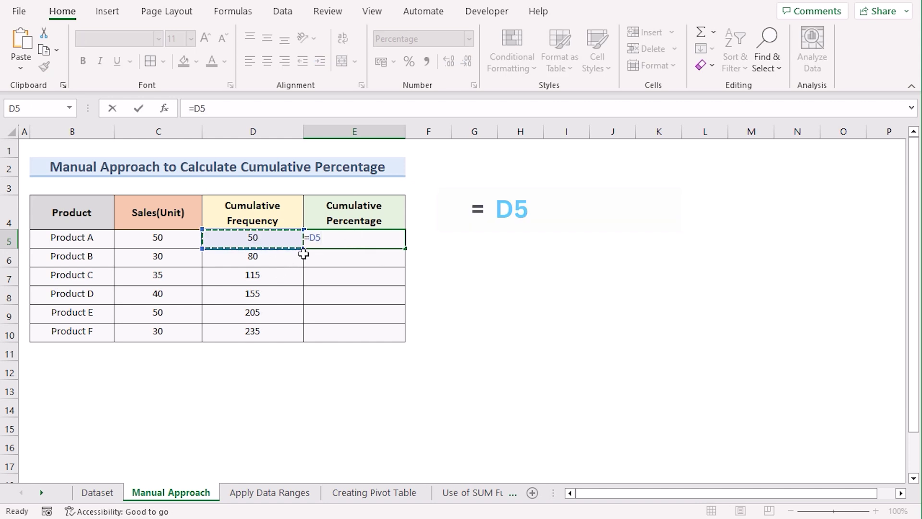
{"action": "type", "text": "/"}
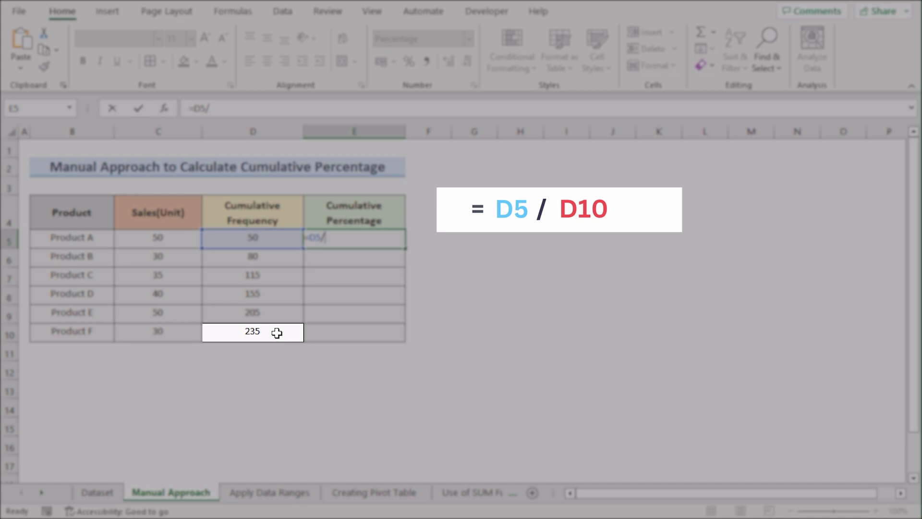
{"action": "left_click", "coordinate": [278, 333]}
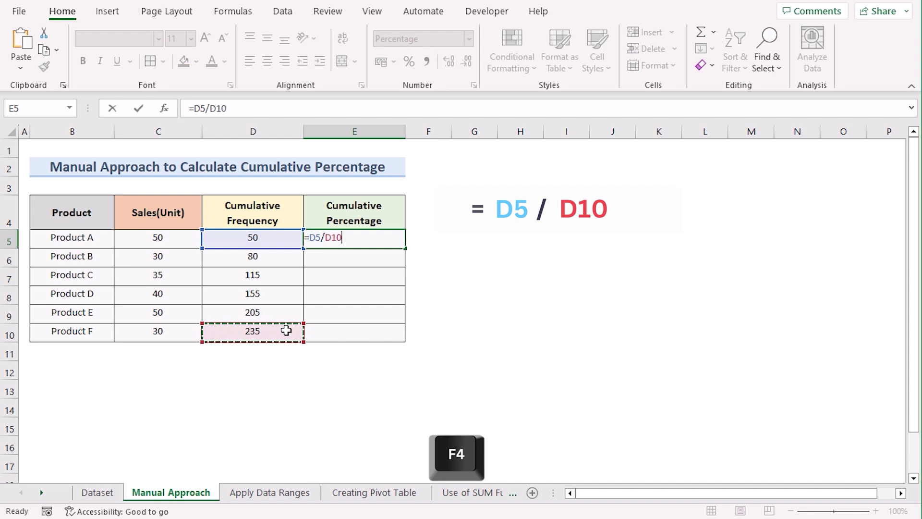
{"action": "key", "text": "F4"}
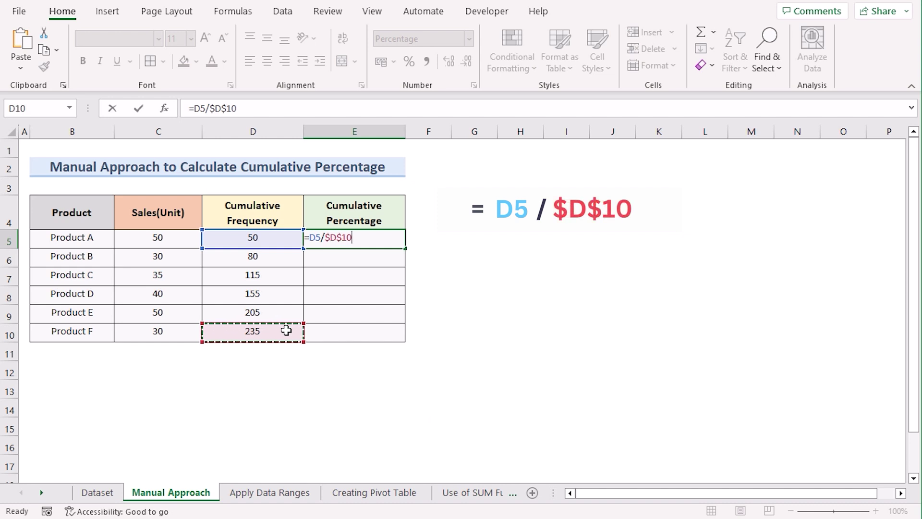
{"action": "key", "text": "Return"}
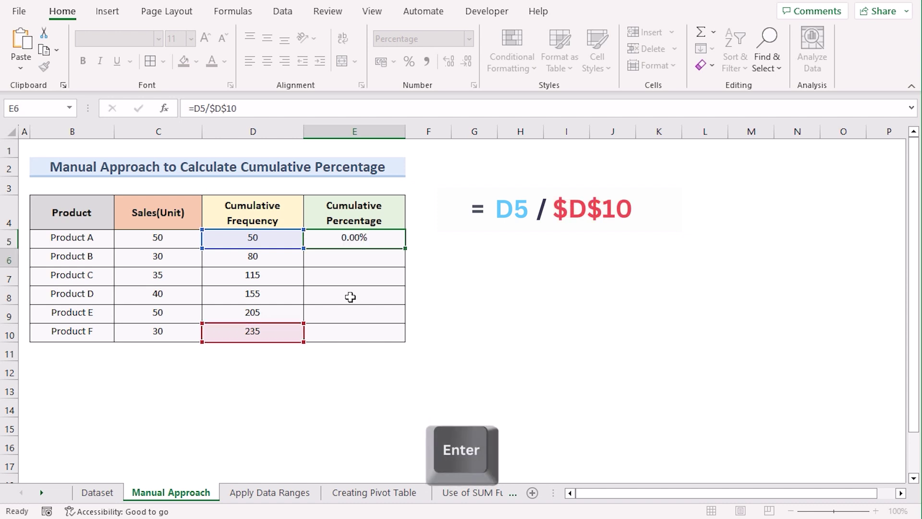
{"action": "left_click", "coordinate": [370, 237]}
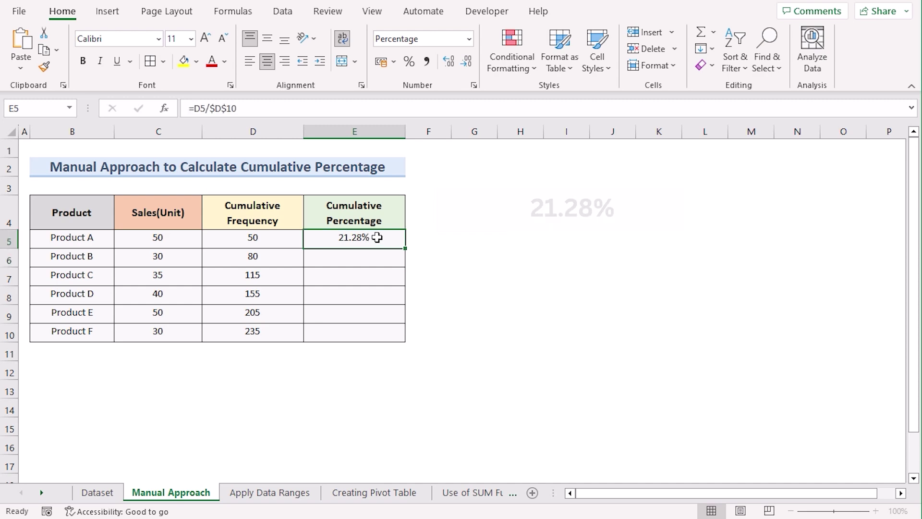
{"action": "left_click_drag", "start_coordinate": [406, 248], "coordinate": [407, 340]}
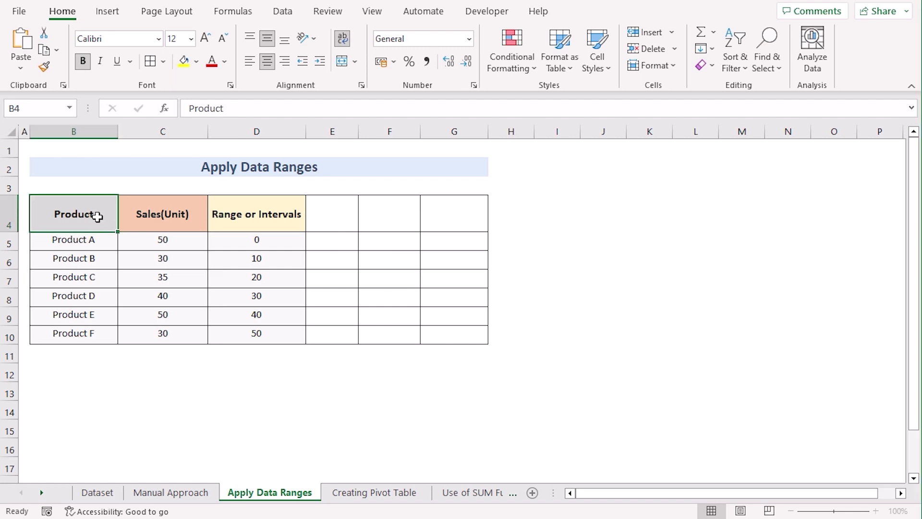
- Select output cell E4 and choose Histogram from the Data Analysis tools
{"action": "left_click", "coordinate": [144, 217]}
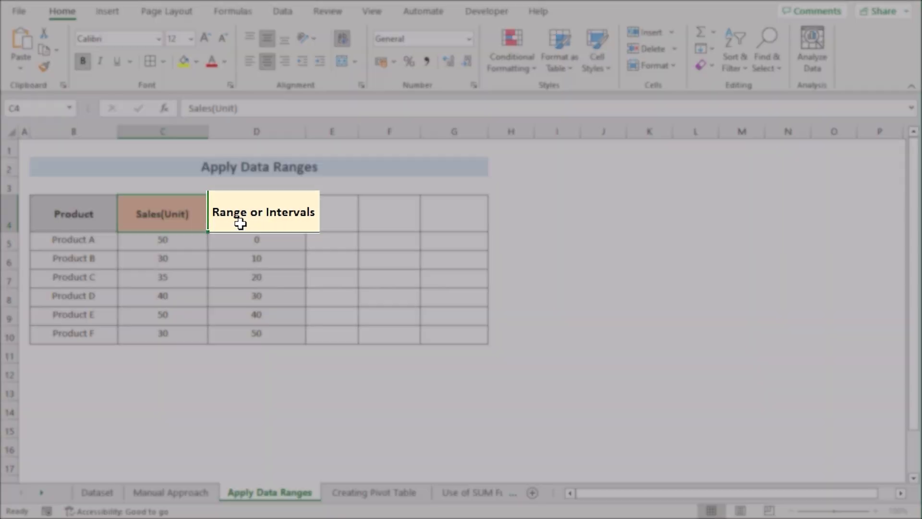
{"action": "left_click", "coordinate": [242, 221]}
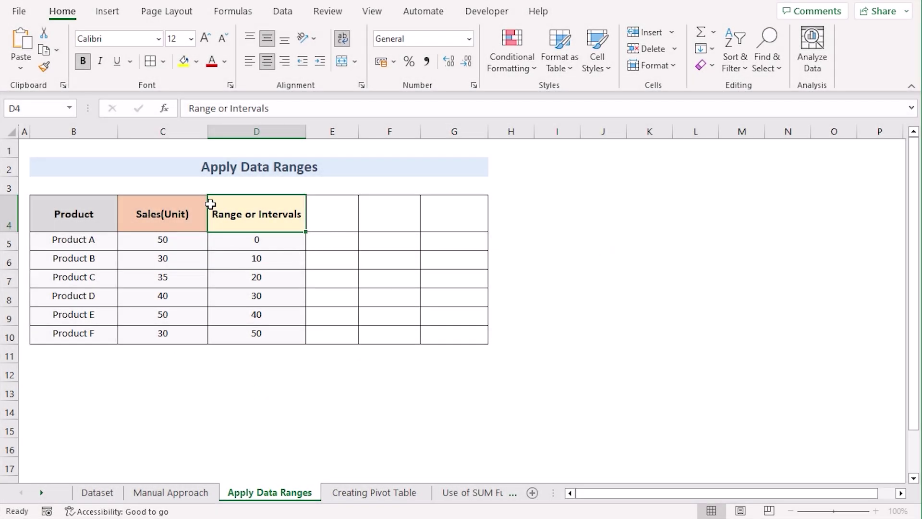
{"action": "left_click", "coordinate": [324, 215]}
{"action": "left_click", "coordinate": [292, 18]}
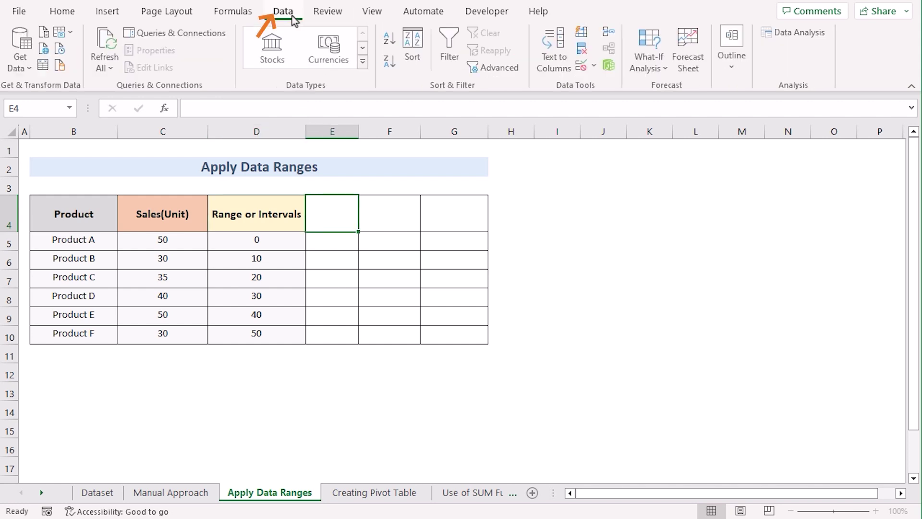
{"action": "left_click", "coordinate": [802, 36]}
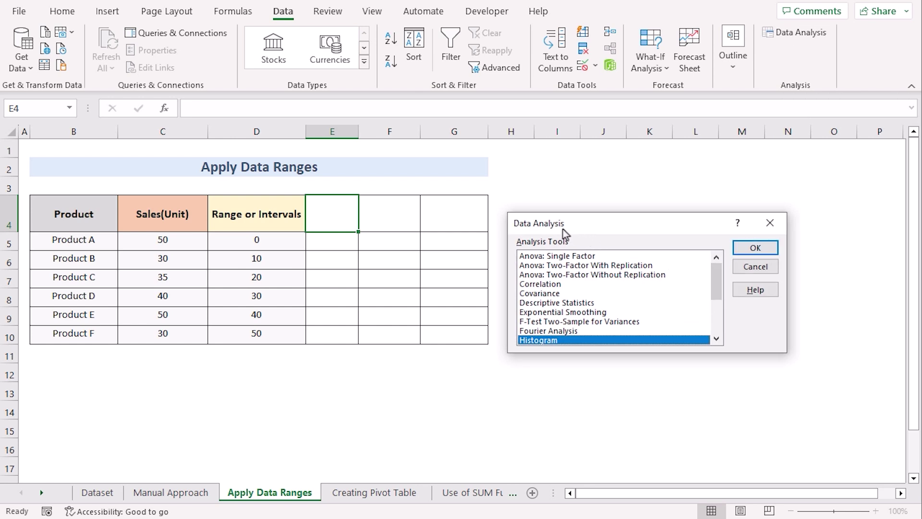
{"action": "left_click_drag", "start_coordinate": [715, 284], "coordinate": [715, 289]}
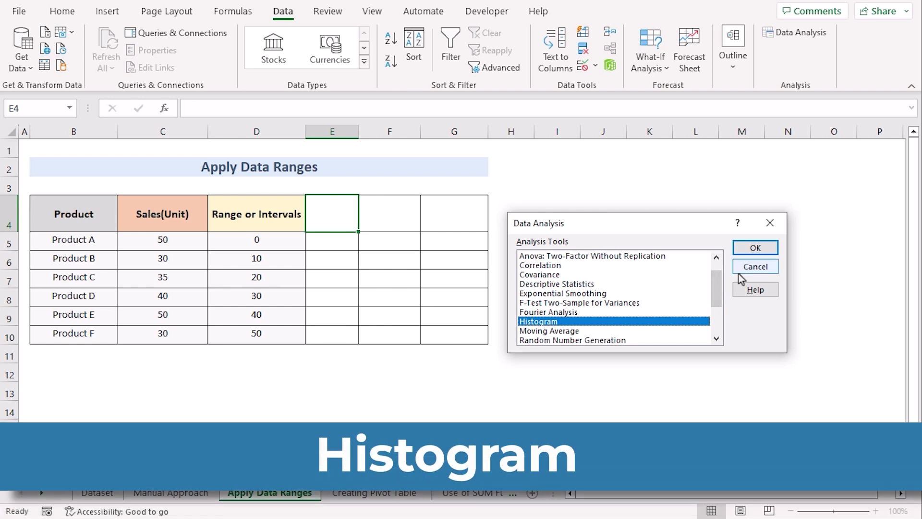
{"action": "left_click", "coordinate": [751, 247]}
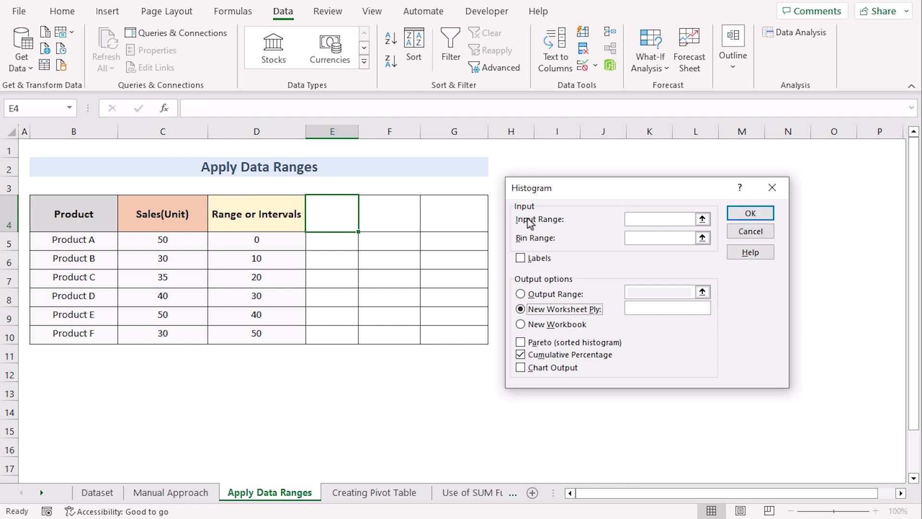
- Run the histogram with input $C$5:$C$10, bin range $D$6:$D$10, output at $E$4 and Cumulative Percentage
{"action": "left_click", "coordinate": [652, 221]}
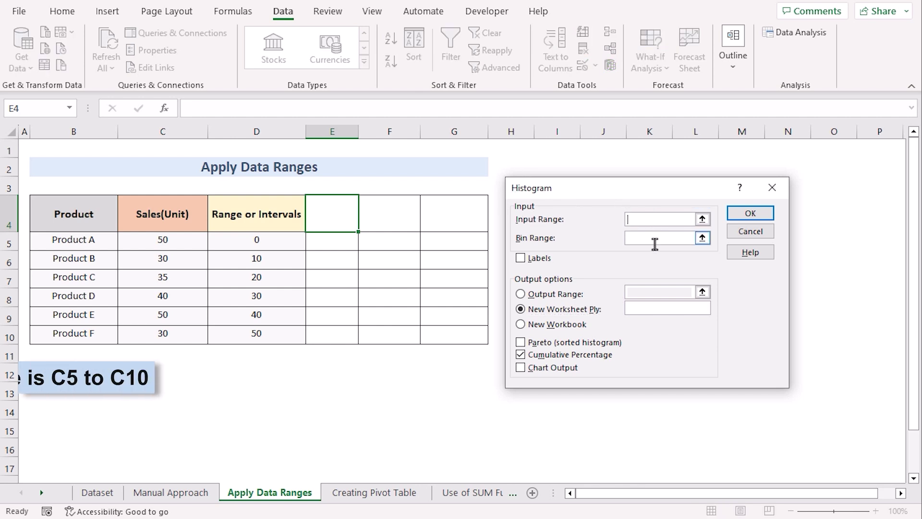
{"action": "left_click", "coordinate": [177, 242]}
{"action": "left_click_drag", "start_coordinate": [178, 334], "coordinate": [180, 332]}
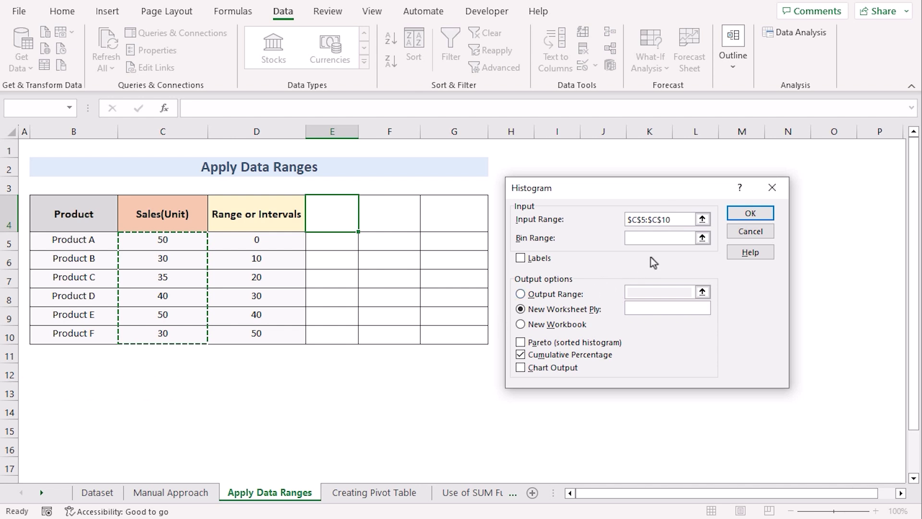
{"action": "left_click", "coordinate": [646, 241]}
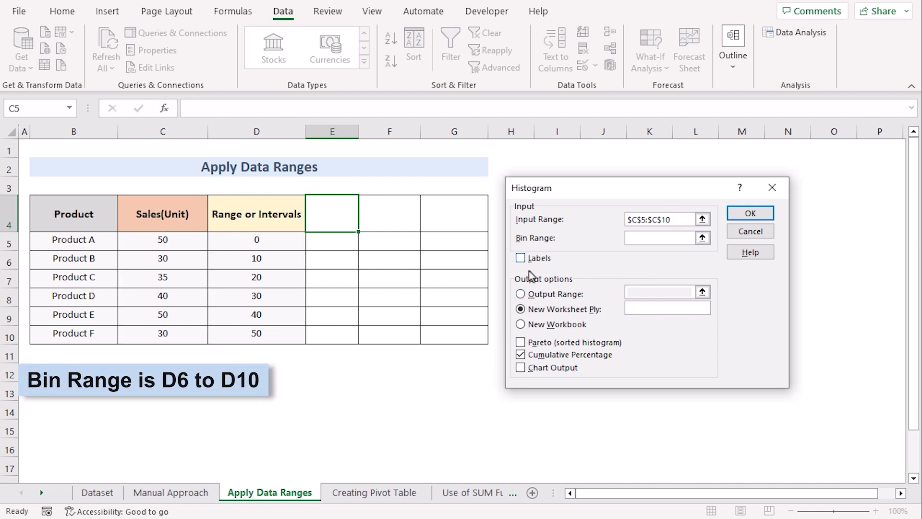
{"action": "left_click_drag", "start_coordinate": [254, 258], "coordinate": [259, 335]}
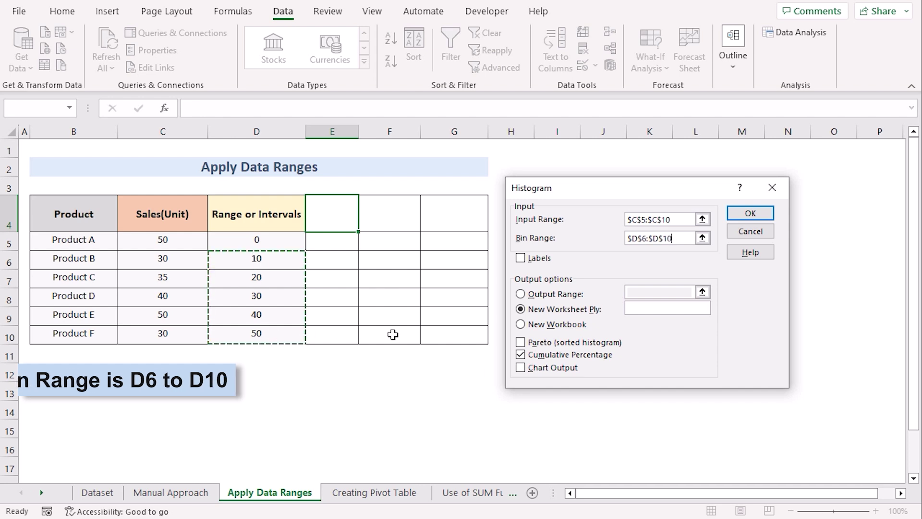
{"action": "left_click", "coordinate": [521, 295]}
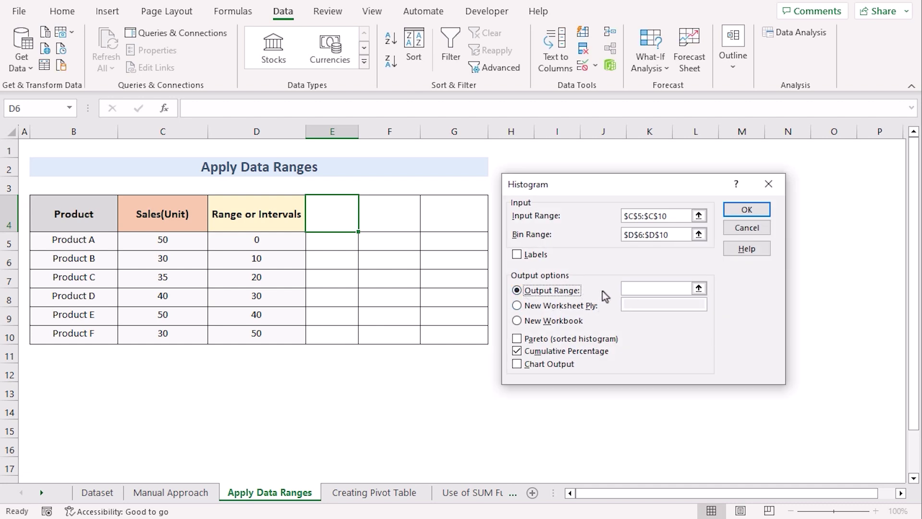
{"action": "left_click", "coordinate": [626, 289]}
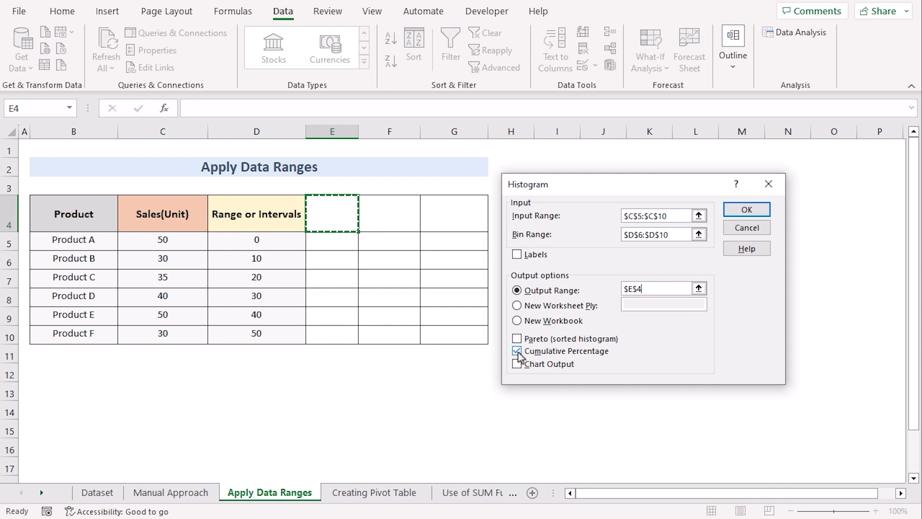
{"action": "left_click", "coordinate": [765, 211]}
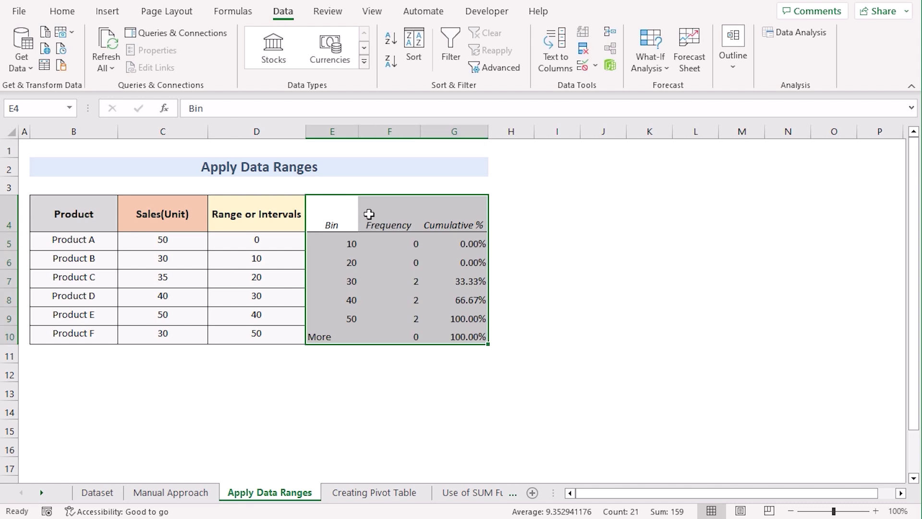
- Apply All Borders to the histogram output in E4:G10
{"action": "left_click", "coordinate": [65, 14]}
{"action": "left_click", "coordinate": [150, 60]}
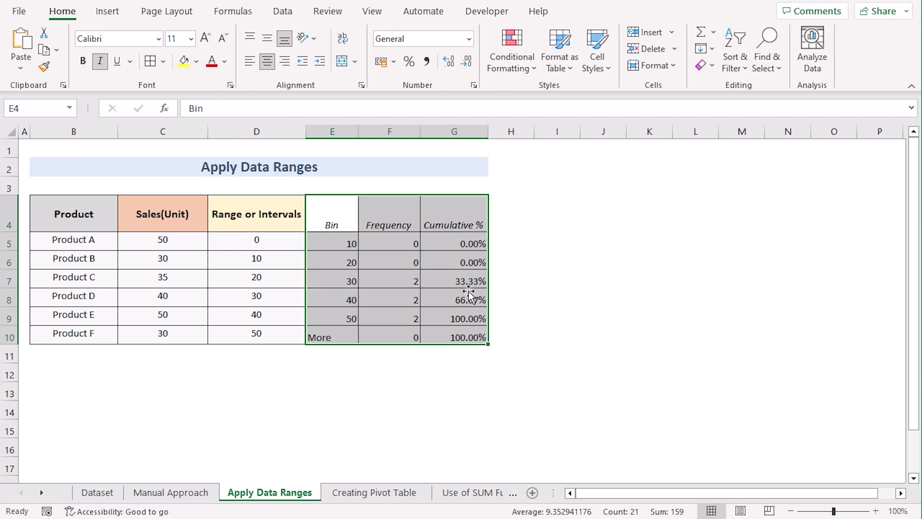
{"action": "left_click", "coordinate": [451, 282]}
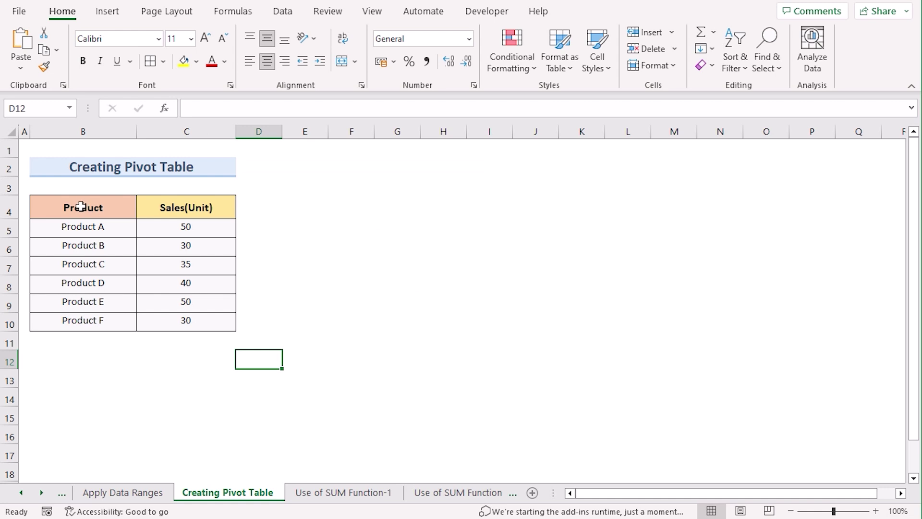
- Select the sales table and insert the Analyze Data PivotTable summing sales by product
{"action": "left_click", "coordinate": [80, 206]}
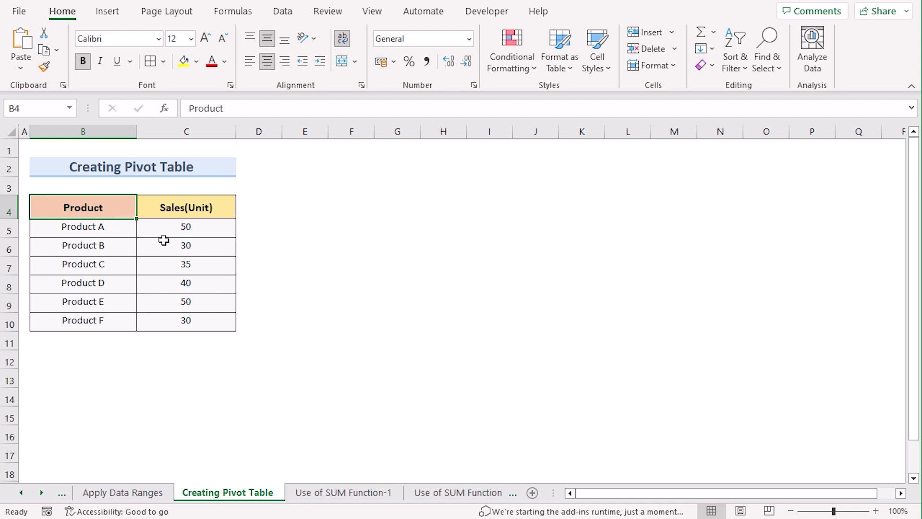
{"action": "key", "text": "ctrl+a"}
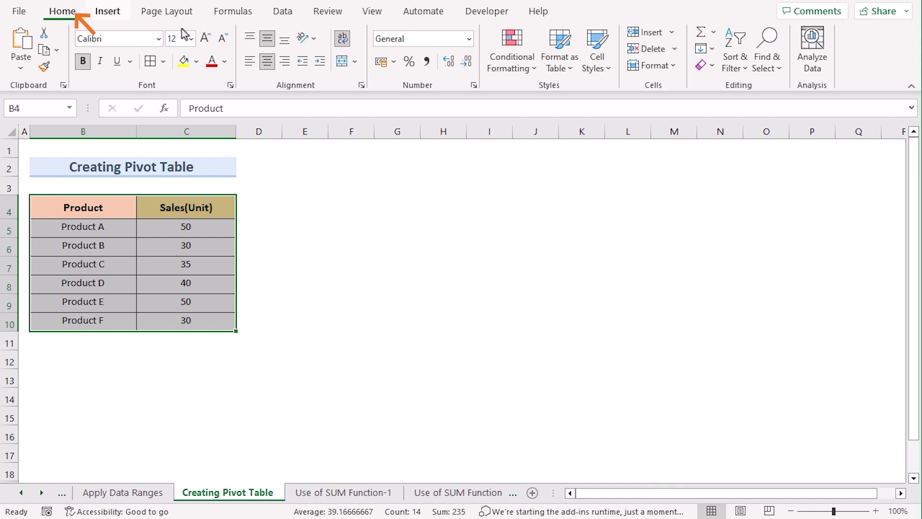
{"action": "left_click", "coordinate": [817, 57]}
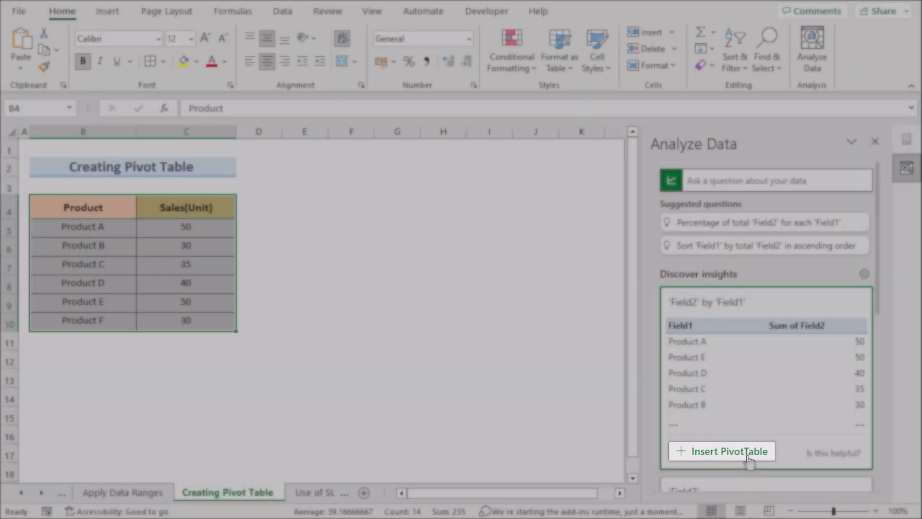
{"action": "left_click", "coordinate": [749, 454]}
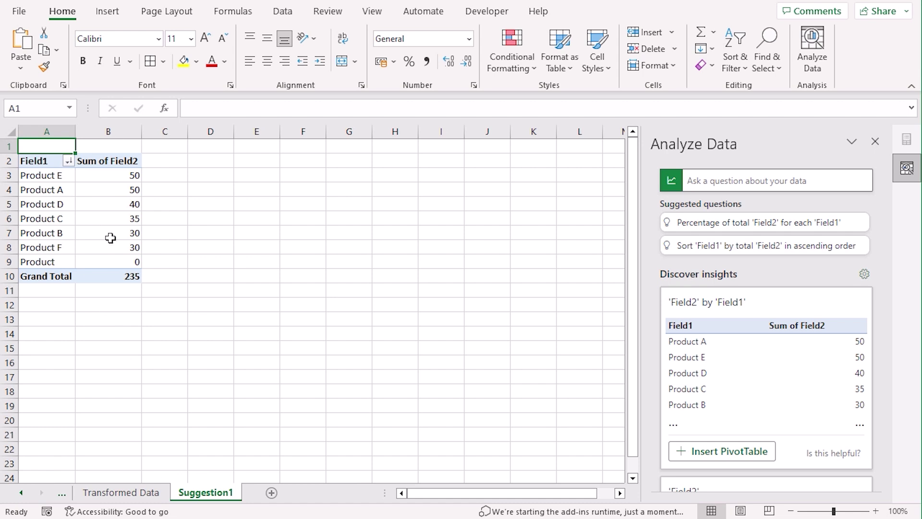
{"action": "left_click", "coordinate": [109, 161]}
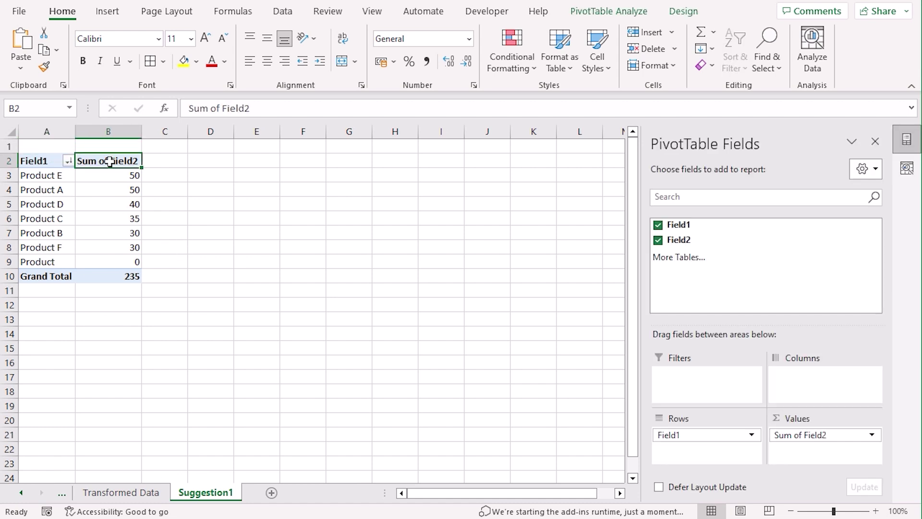
- Set Sum of Field2 to show values as % Running Total In, with base field Field1
{"action": "left_click", "coordinate": [141, 165]}
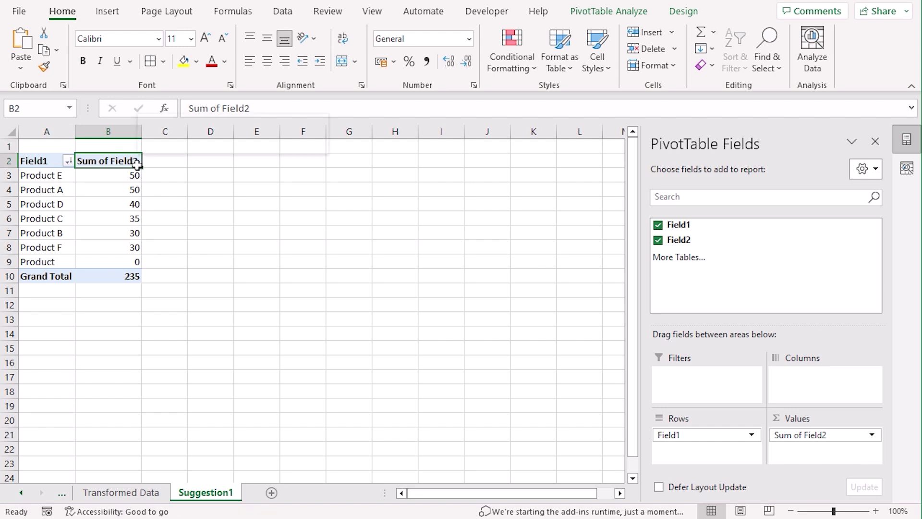
{"action": "right_click", "coordinate": [141, 165]}
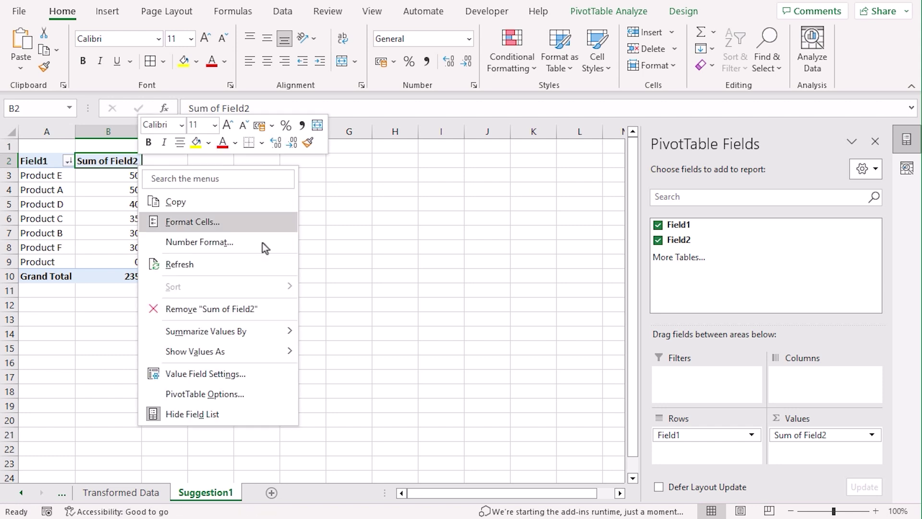
{"action": "left_click", "coordinate": [260, 376]}
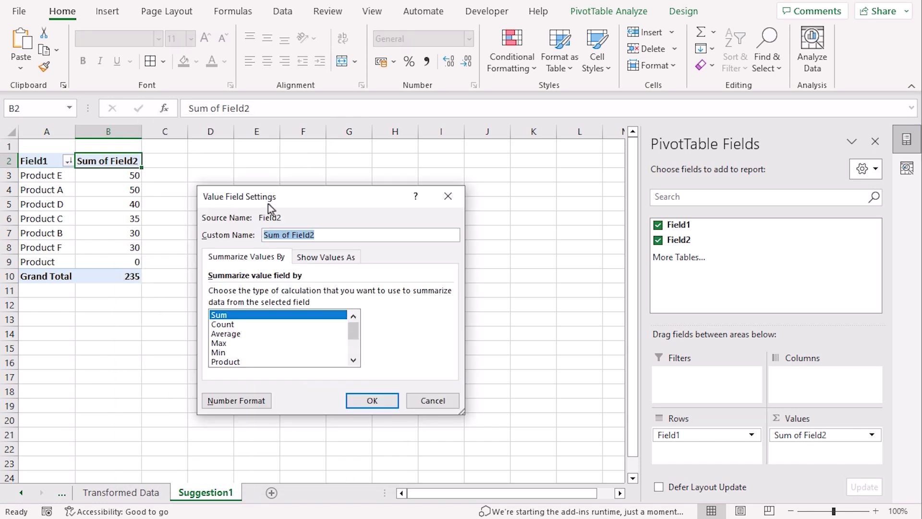
{"action": "left_click", "coordinate": [334, 258]}
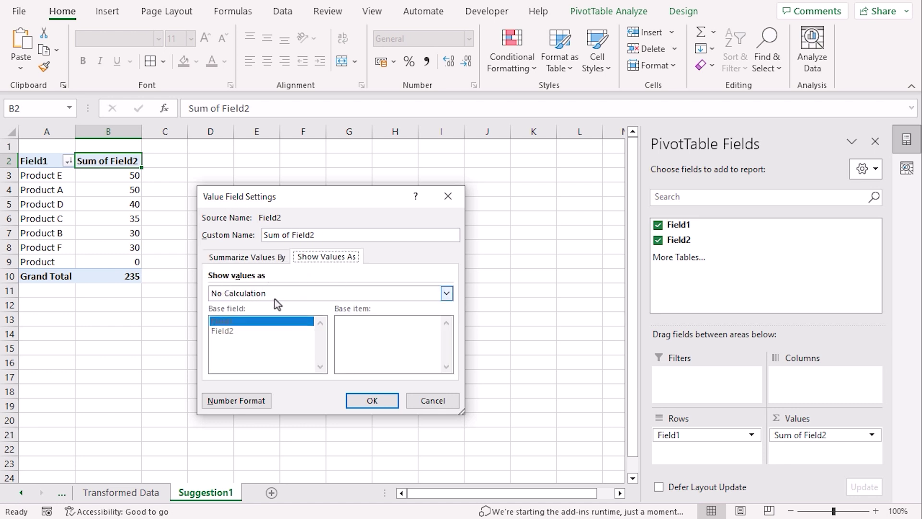
{"action": "left_click", "coordinate": [446, 294]}
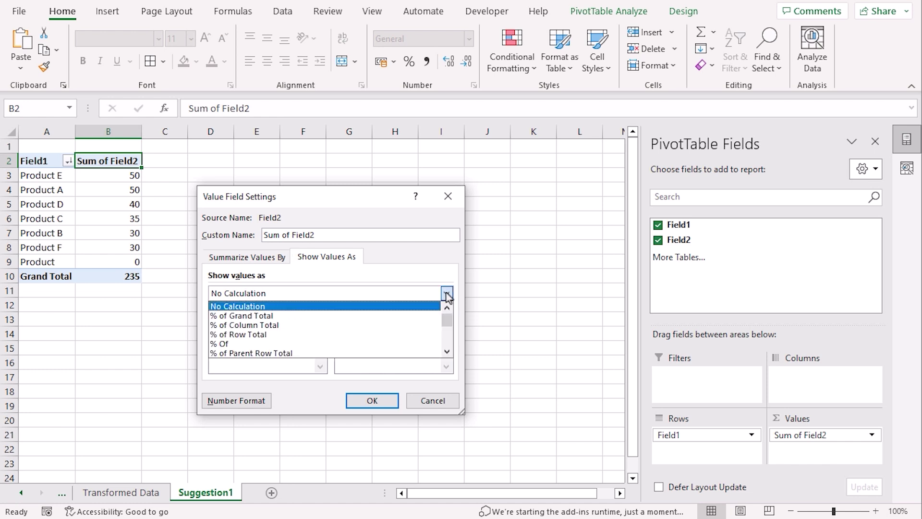
{"action": "left_click_drag", "start_coordinate": [446, 320], "coordinate": [447, 334]}
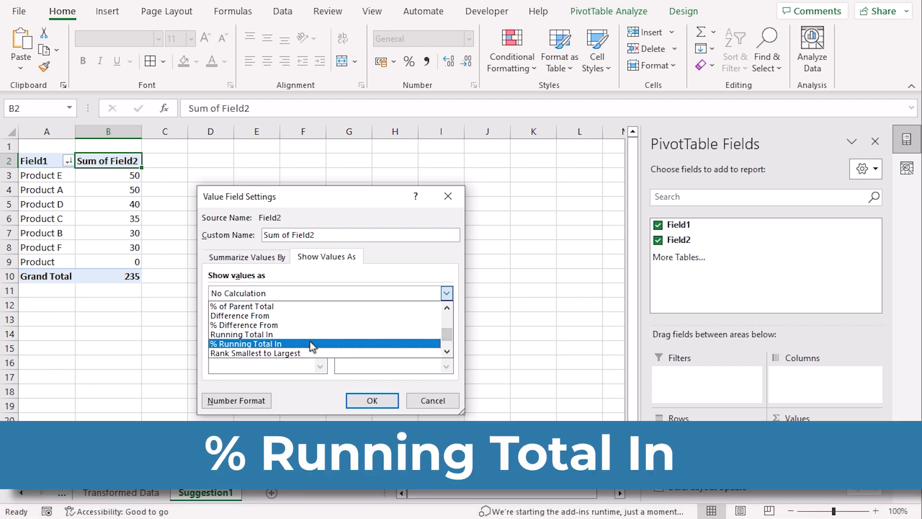
{"action": "left_click", "coordinate": [310, 343]}
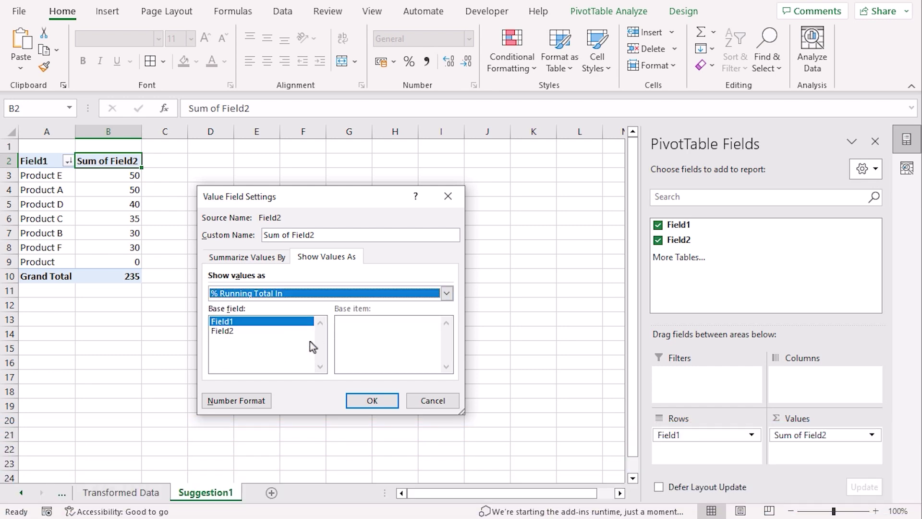
{"action": "left_click", "coordinate": [390, 401]}
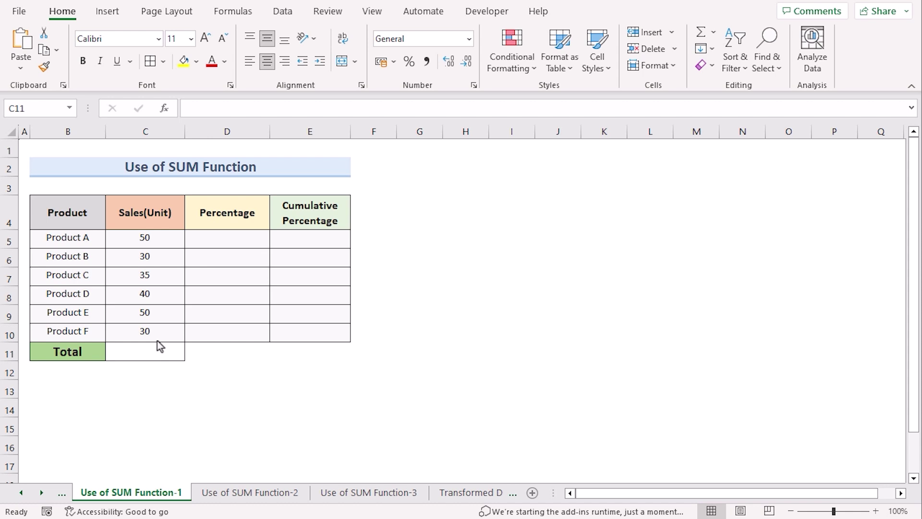
- Enter =SUM(C5:C10) in C11 so the Total shows 235
{"action": "left_click", "coordinate": [150, 354]}
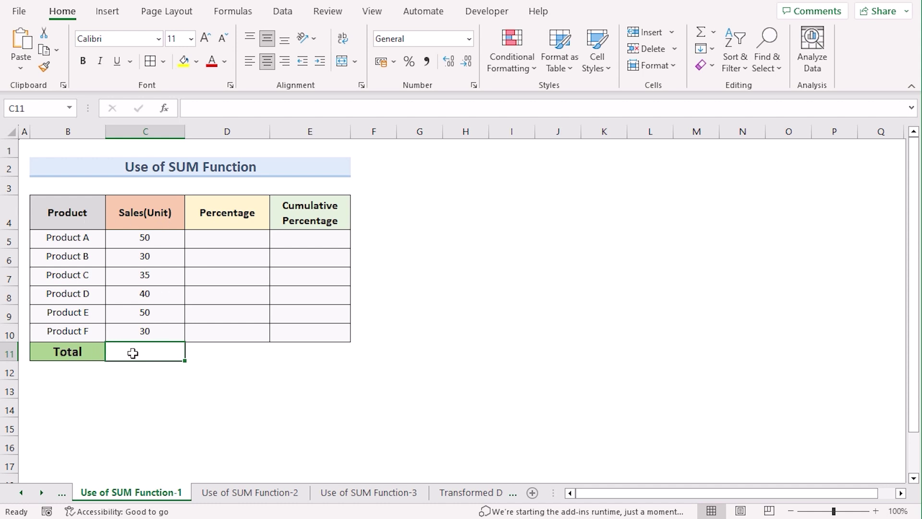
{"action": "type", "text": "="}
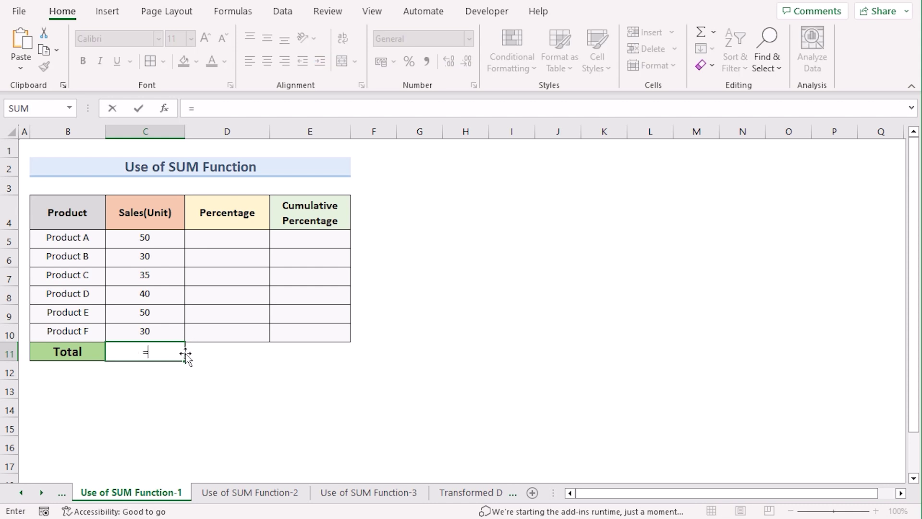
{"action": "type", "text": "Sum"}
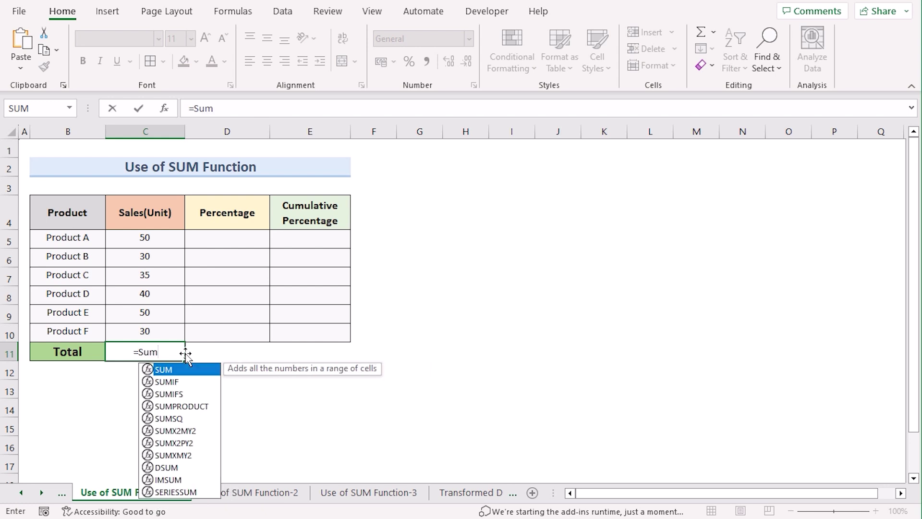
{"action": "type", "text": "("}
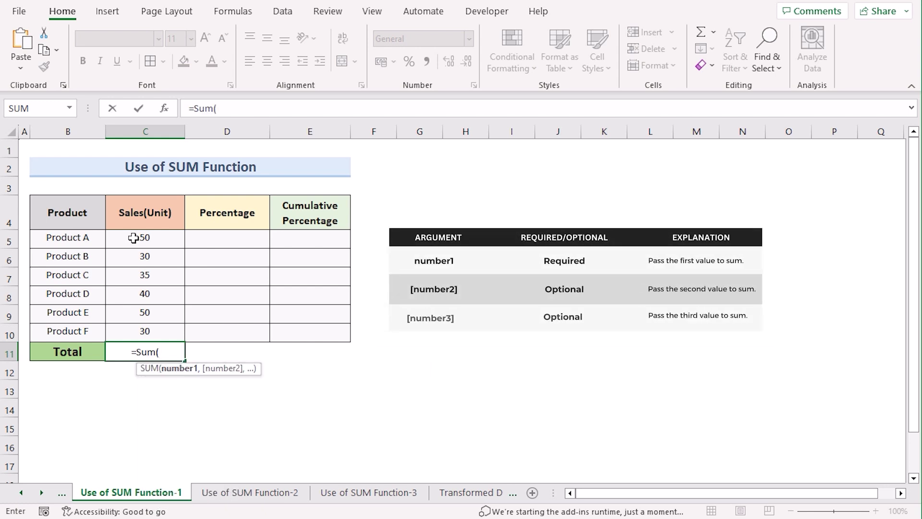
{"action": "left_click_drag", "start_coordinate": [134, 237], "coordinate": [178, 329]}
{"action": "key", "text": "Return"}
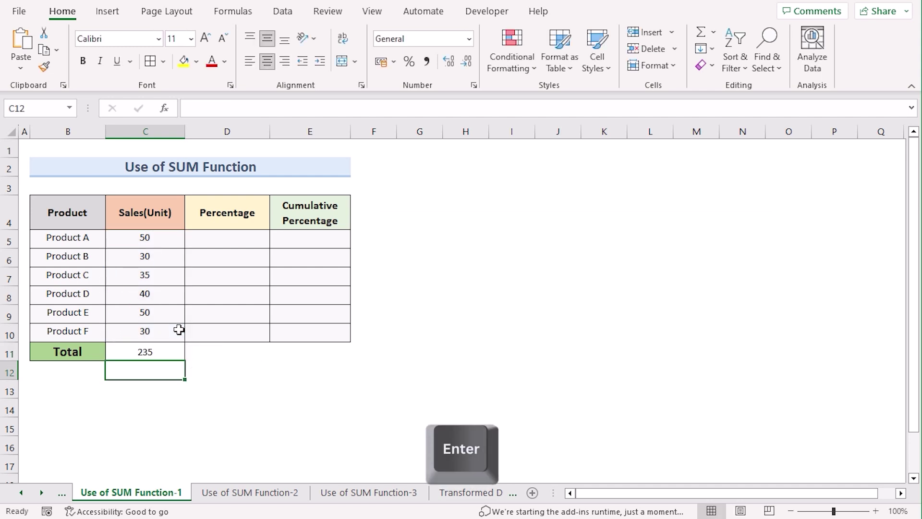
{"action": "left_click", "coordinate": [167, 350]}
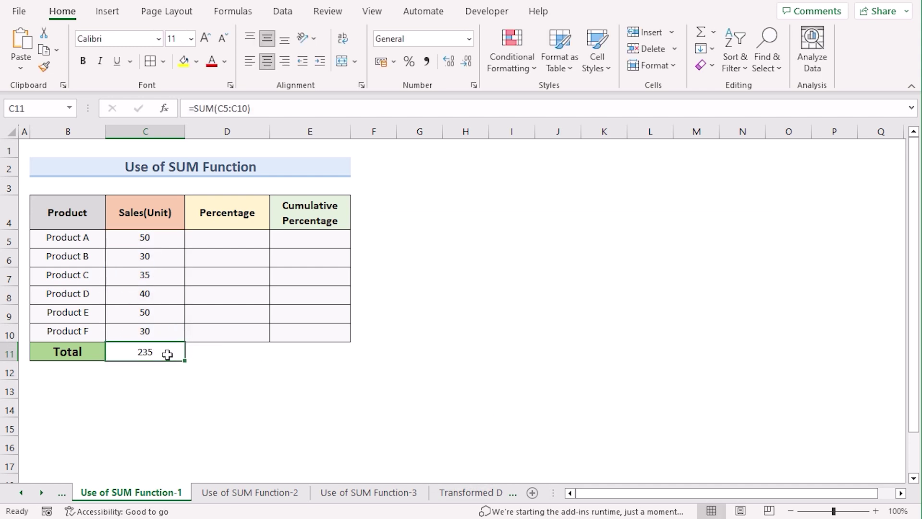
{"action": "left_click", "coordinate": [212, 240]}
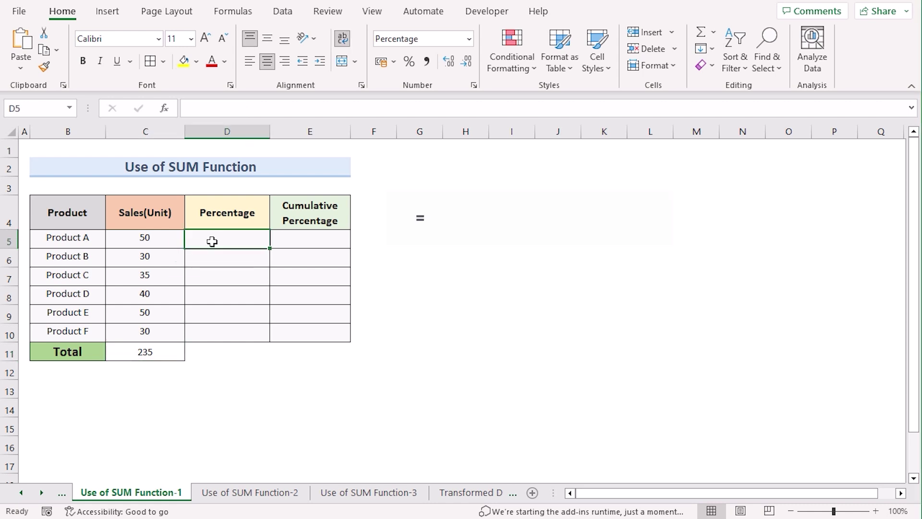
- Enter =C5/$C$11 in D5 and fill it down to D10, showing 21% to 13%
{"action": "type", "text": "="}
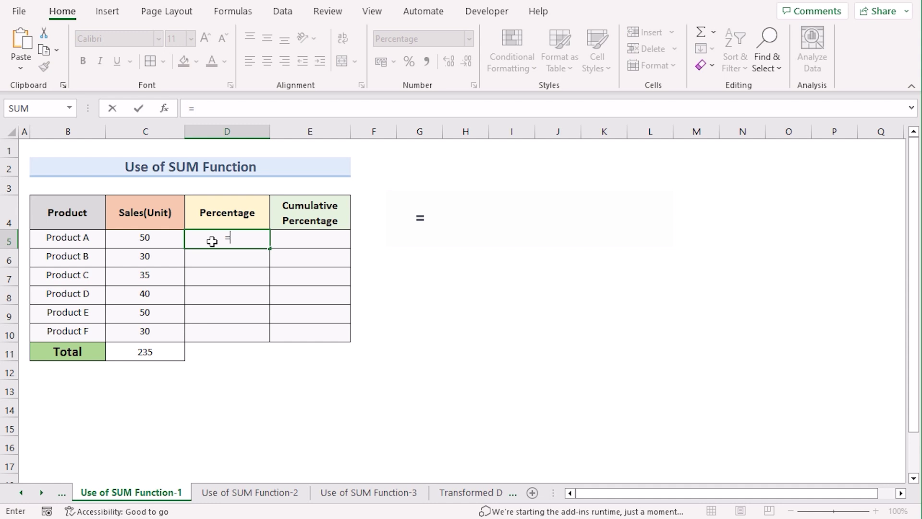
{"action": "left_click", "coordinate": [146, 242]}
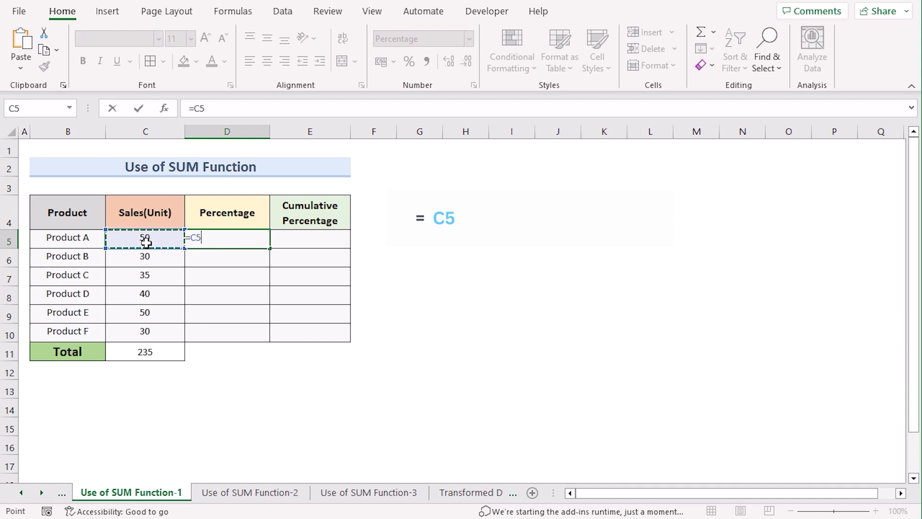
{"action": "type", "text": "/"}
{"action": "left_click", "coordinate": [144, 351]}
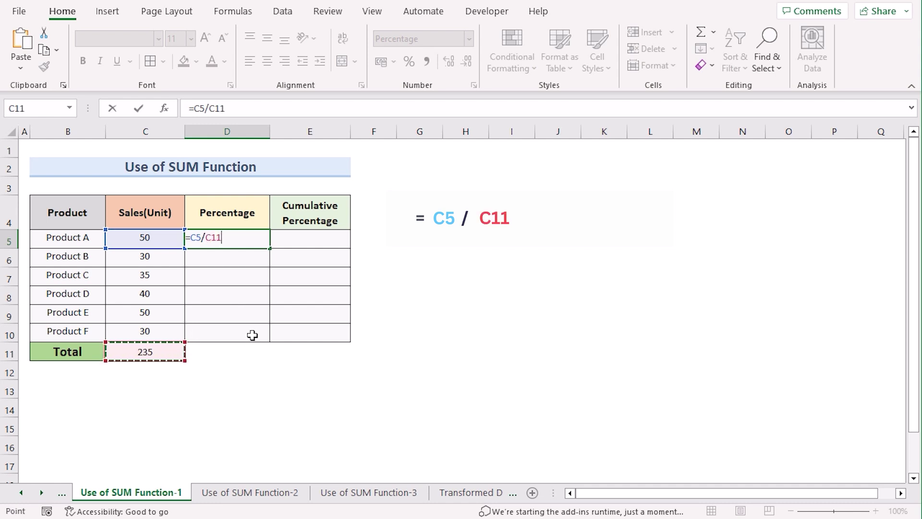
{"action": "key", "text": "F4"}
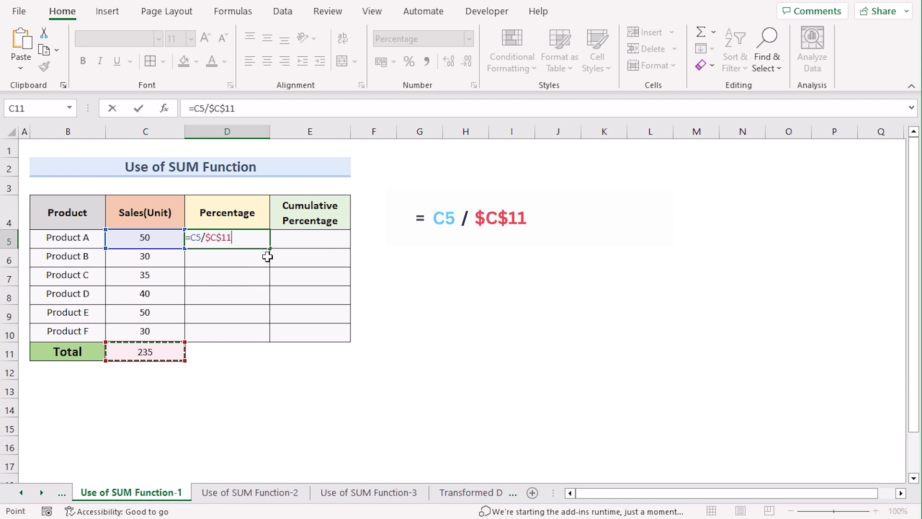
{"action": "key", "text": "Return"}
{"action": "left_click", "coordinate": [251, 241]}
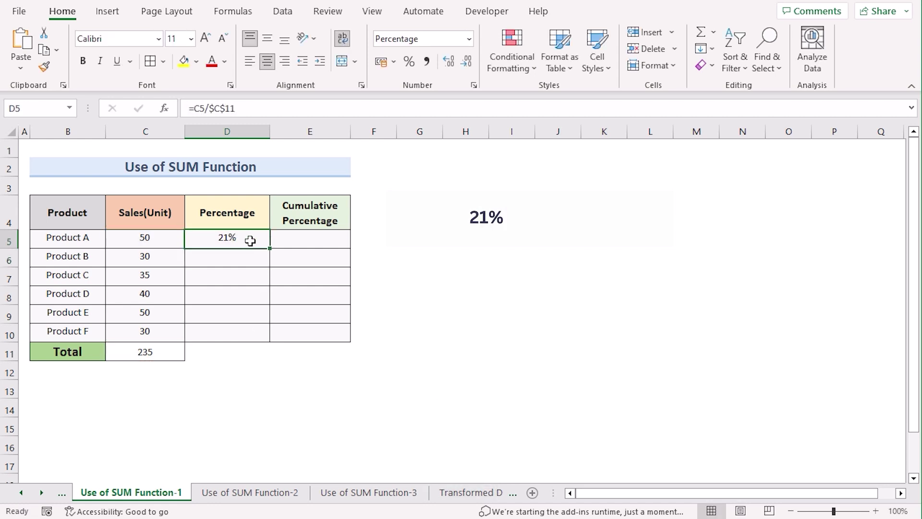
{"action": "left_click_drag", "start_coordinate": [270, 249], "coordinate": [267, 342]}
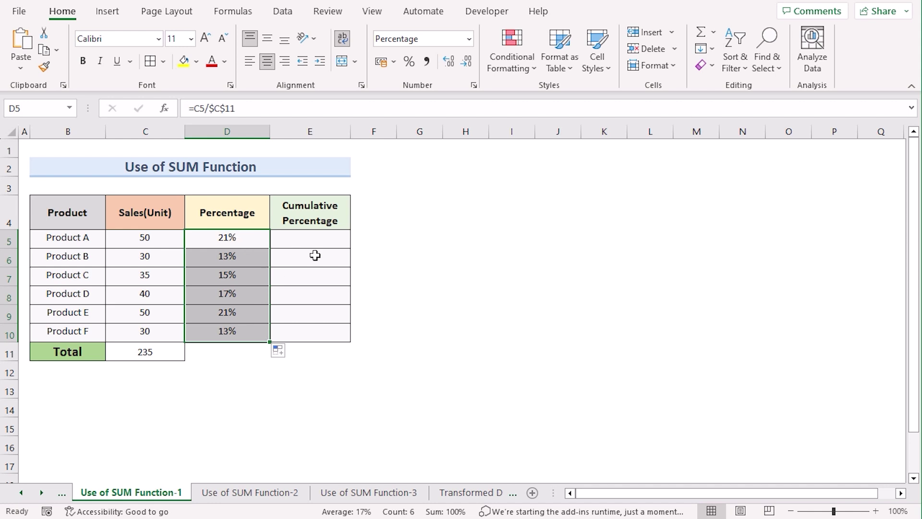
{"action": "left_click", "coordinate": [242, 220]}
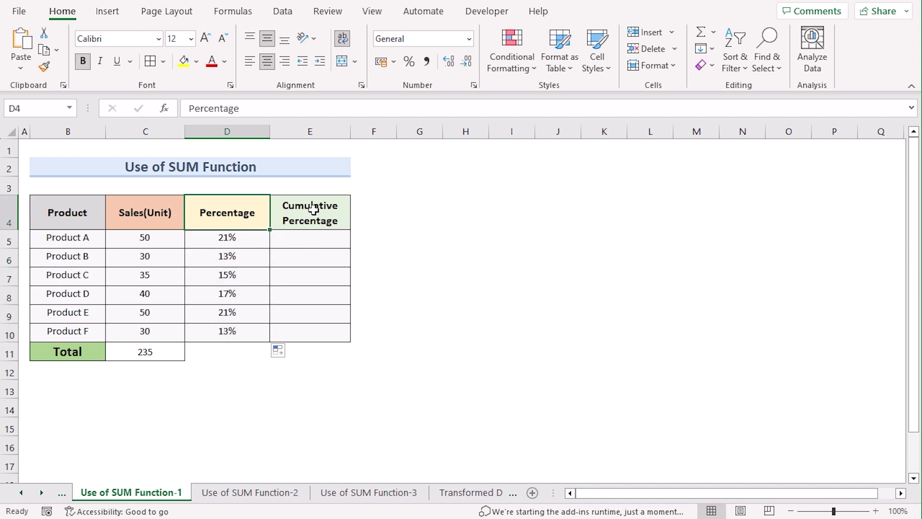
{"action": "left_click", "coordinate": [307, 238]}
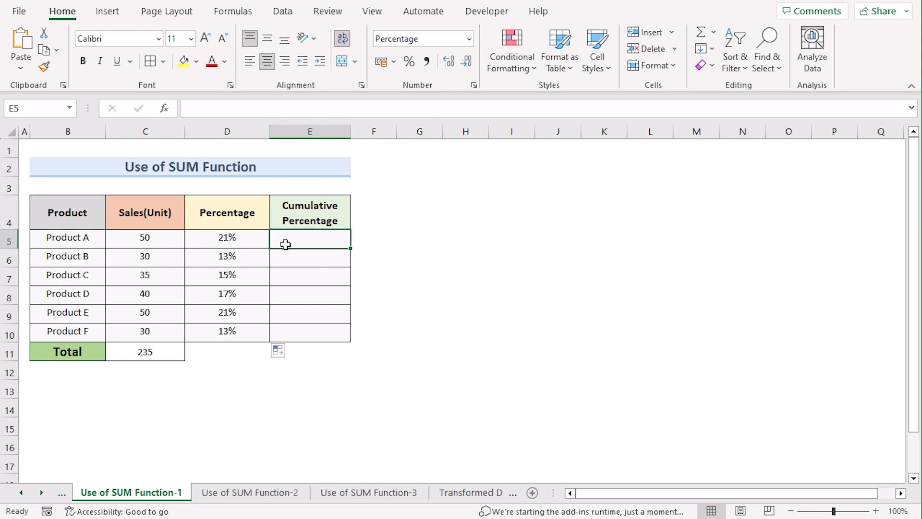
- Enter =D5 in E5 and =E5+D6 in E6, then fill E6 down to E10, reaching 100%
{"action": "type", "text": "="}
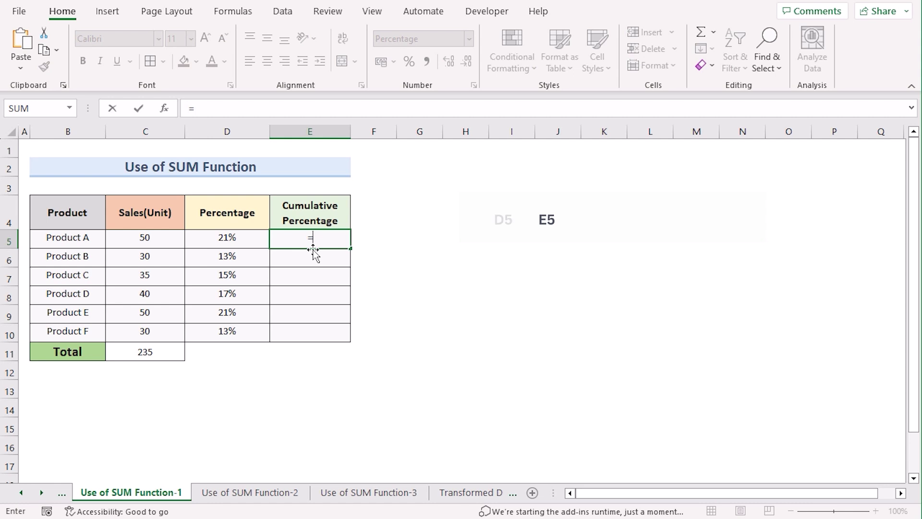
{"action": "left_click", "coordinate": [247, 238]}
{"action": "key", "text": "Return"}
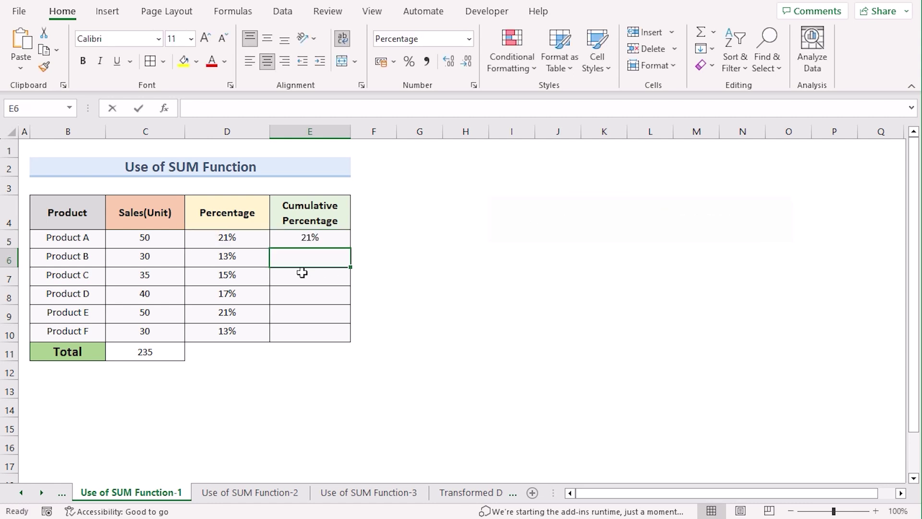
{"action": "type", "text": "="}
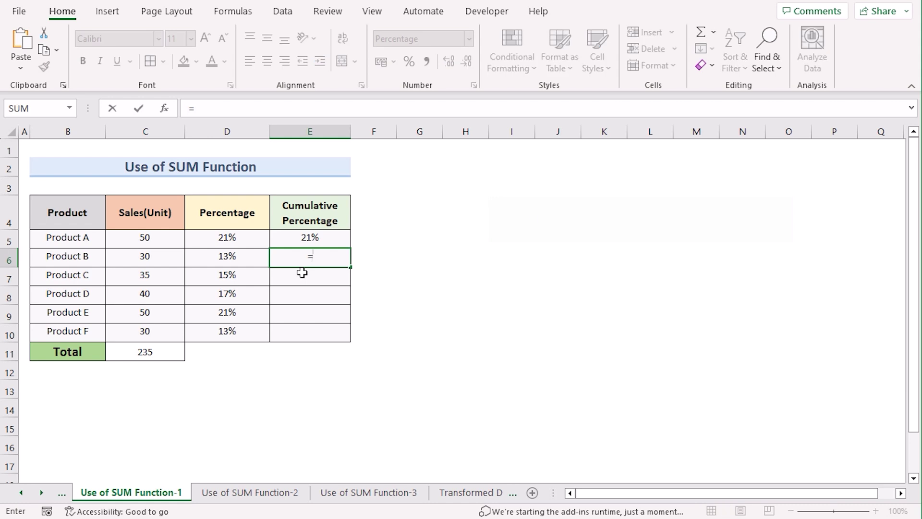
{"action": "left_click", "coordinate": [298, 234]}
{"action": "type", "text": "+"}
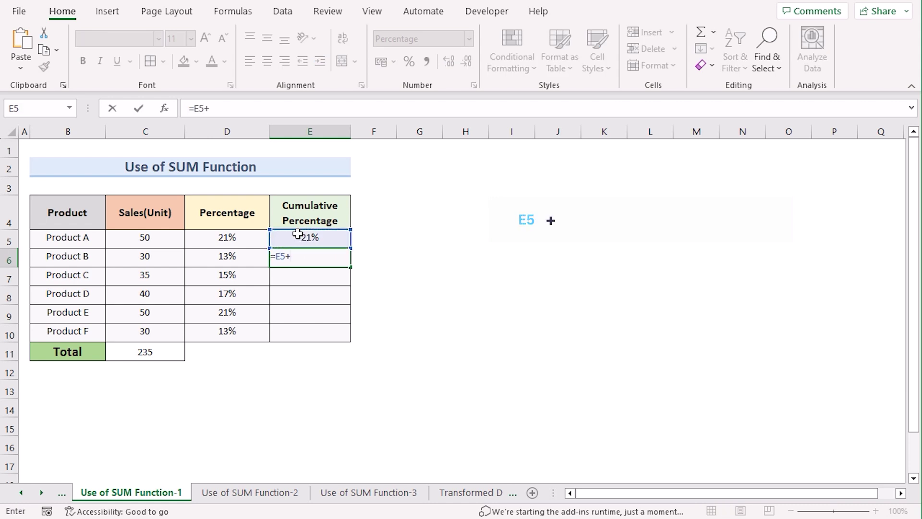
{"action": "left_click", "coordinate": [236, 255]}
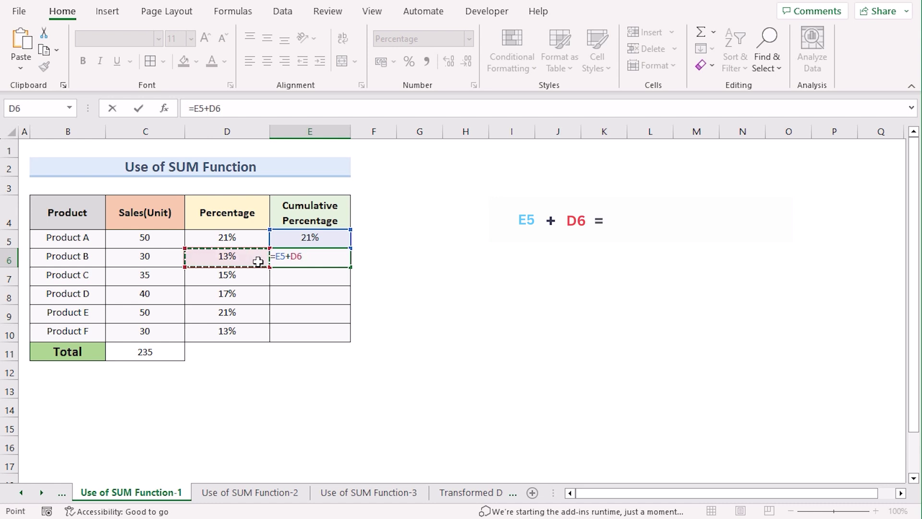
{"action": "key", "text": "Return"}
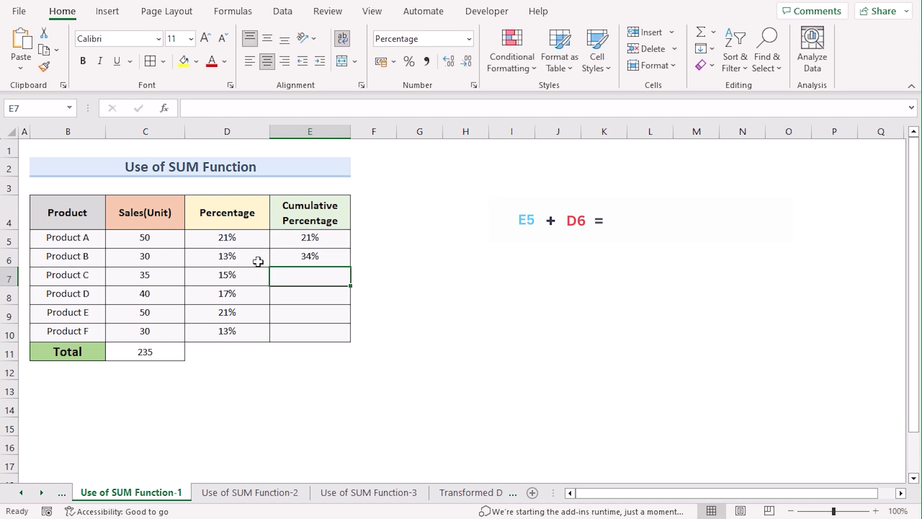
{"action": "left_click", "coordinate": [287, 260]}
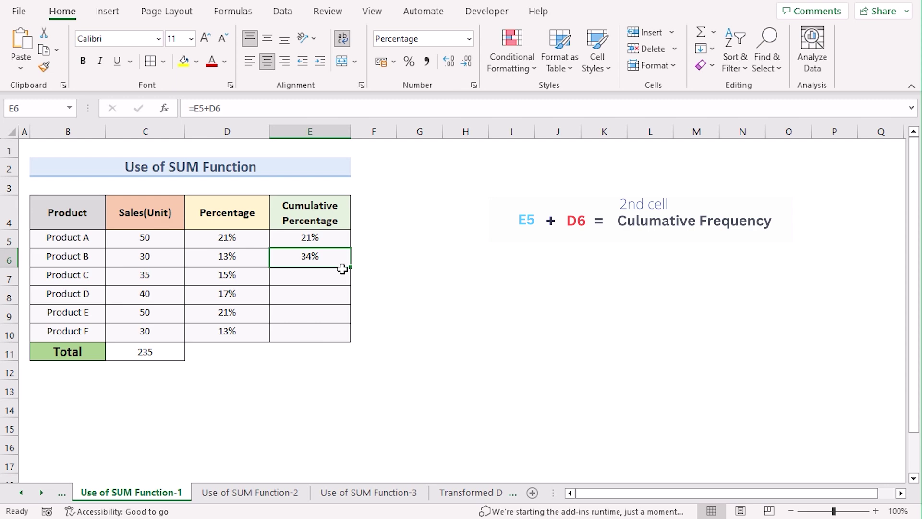
{"action": "left_click_drag", "start_coordinate": [351, 268], "coordinate": [334, 334]}
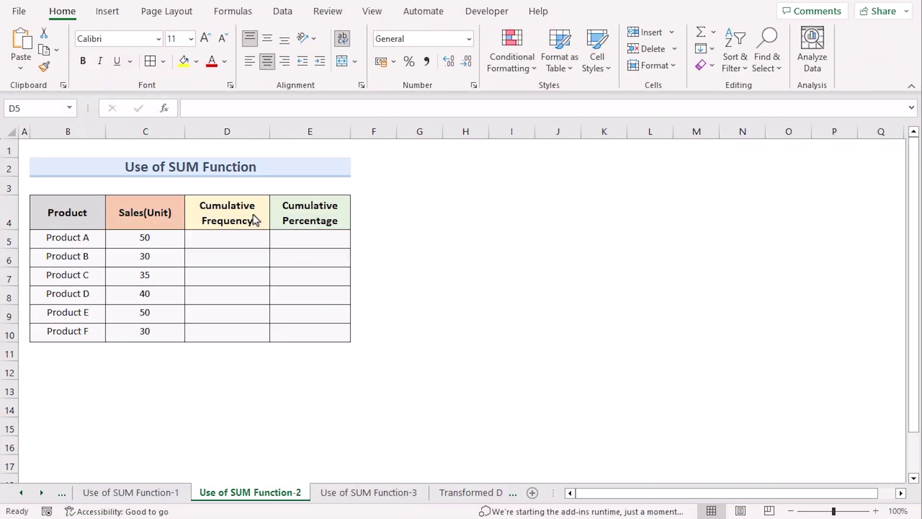
- Enter the running-total formula =SUM($C$5:C5) in D5
{"action": "left_click", "coordinate": [225, 244]}
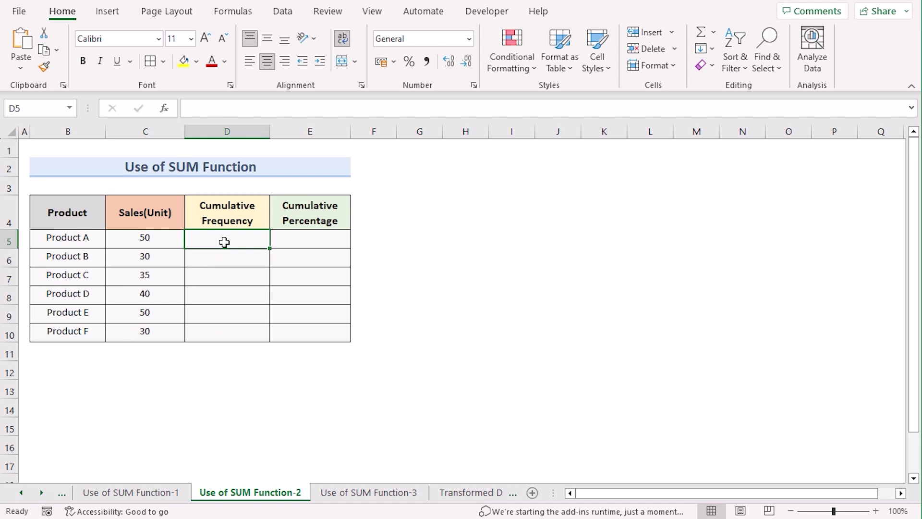
{"action": "type", "text": "="}
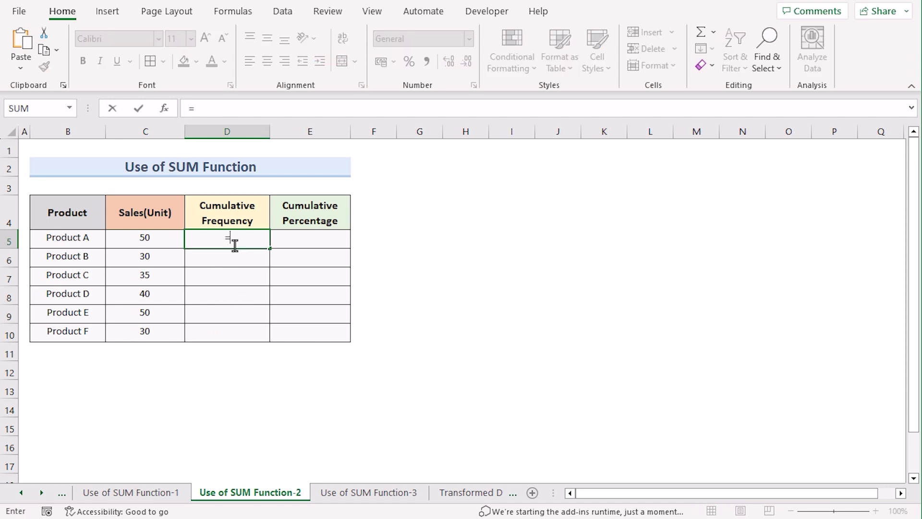
{"action": "type", "text": "Sum"}
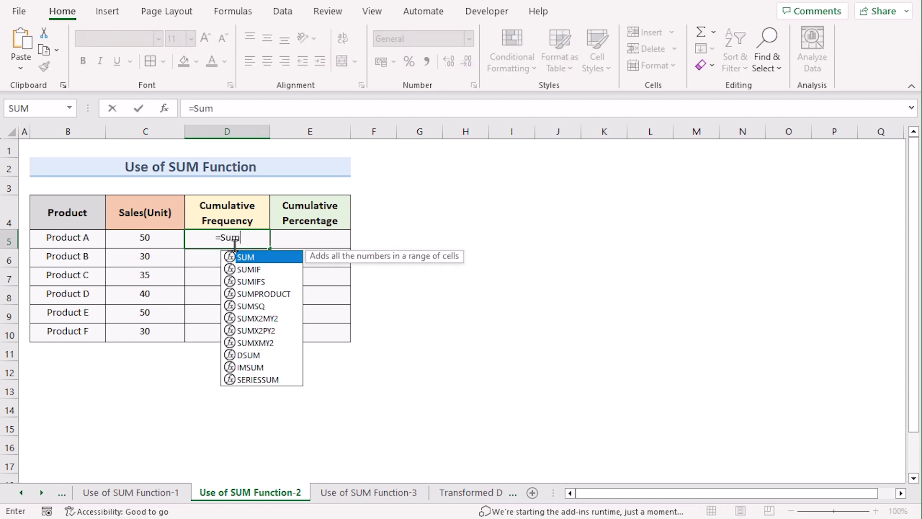
{"action": "type", "text": "("}
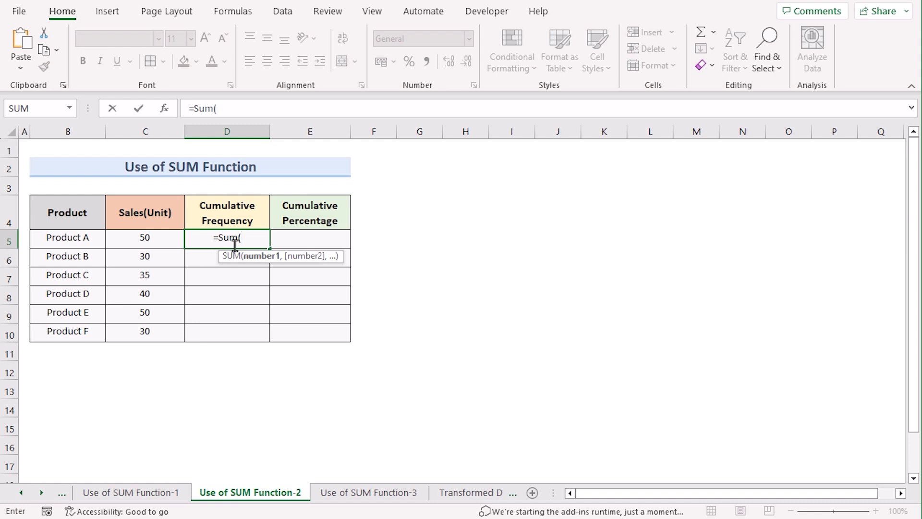
{"action": "left_click", "coordinate": [158, 243]}
{"action": "key", "text": "F8"}
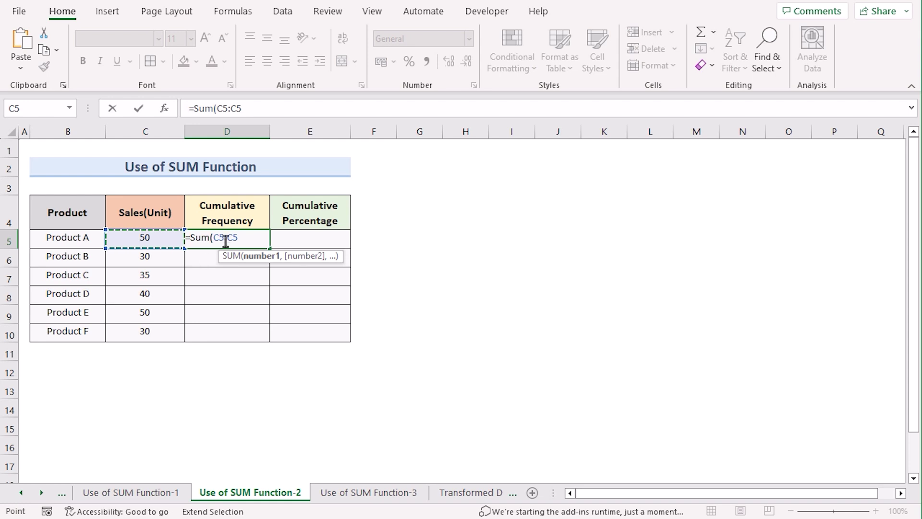
{"action": "left_click", "coordinate": [214, 239]}
{"action": "key", "text": "F4"}
{"action": "left_click", "coordinate": [258, 239]}
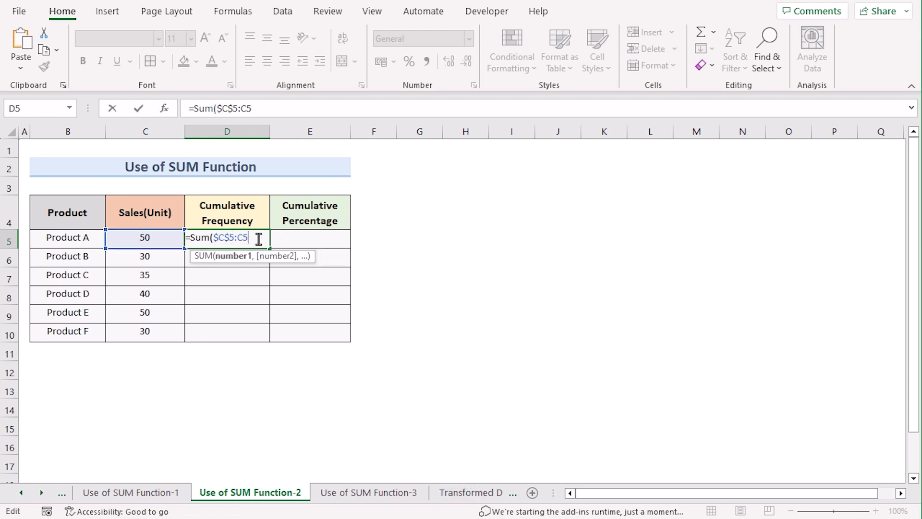
{"action": "key", "text": "Return"}
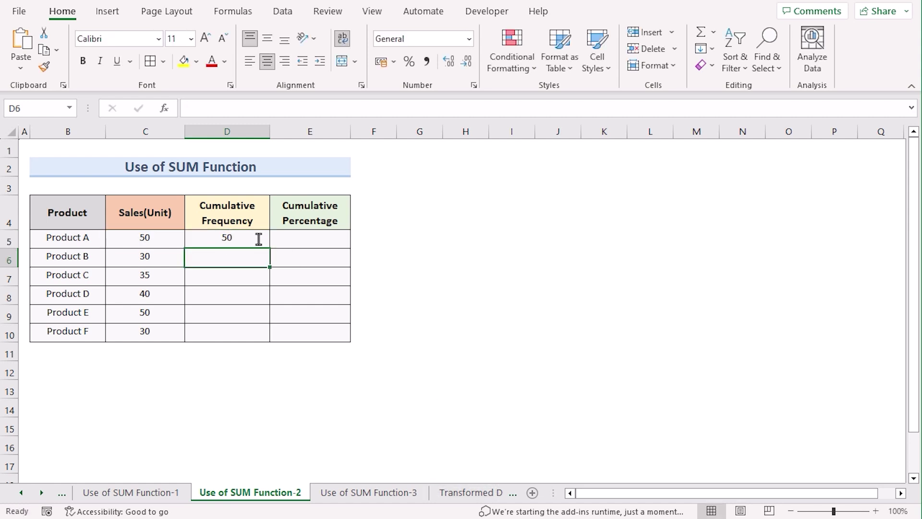
- Copy the running total down to D10 (50 through 235) and begin a formula in E5
{"action": "left_click", "coordinate": [258, 238]}
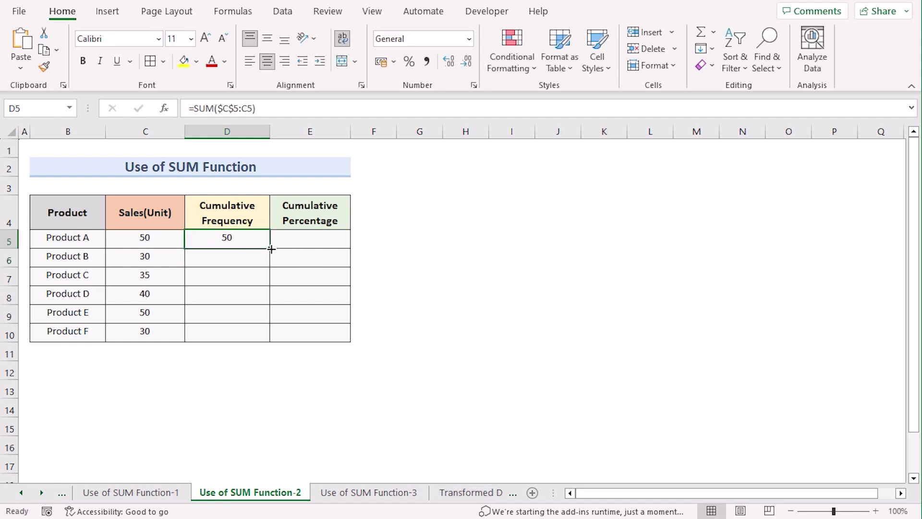
{"action": "left_click_drag", "start_coordinate": [271, 248], "coordinate": [261, 335]}
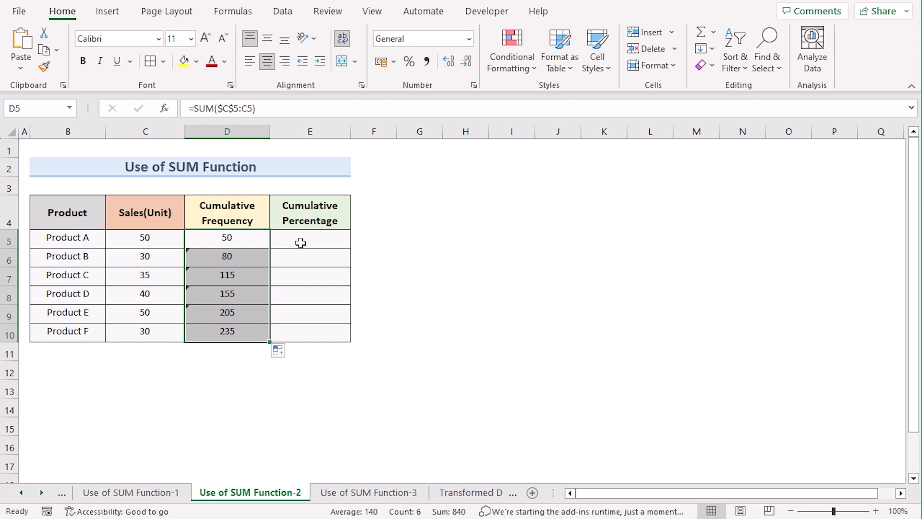
{"action": "left_click", "coordinate": [301, 243]}
{"action": "type", "text": "="}
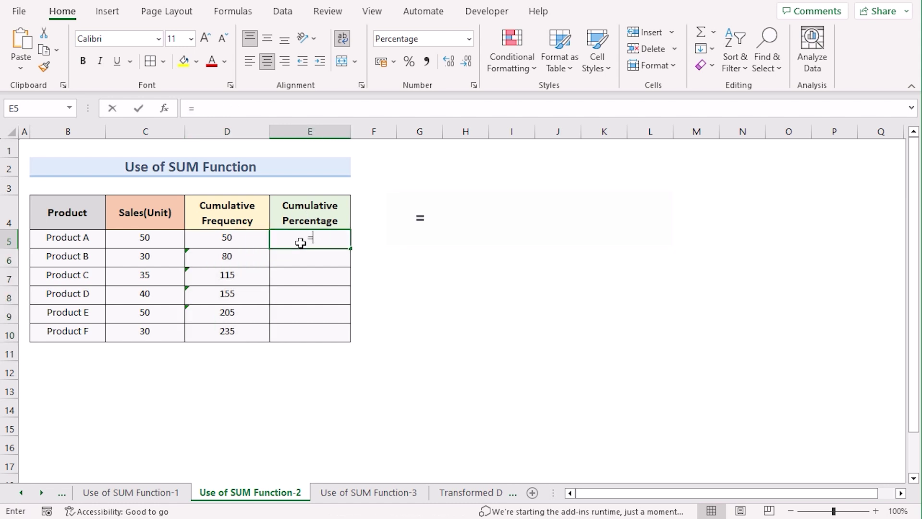
- Enter =D5/$D$10 in E5 and fill it down to E10, starting at 21%
{"action": "left_click", "coordinate": [237, 241]}
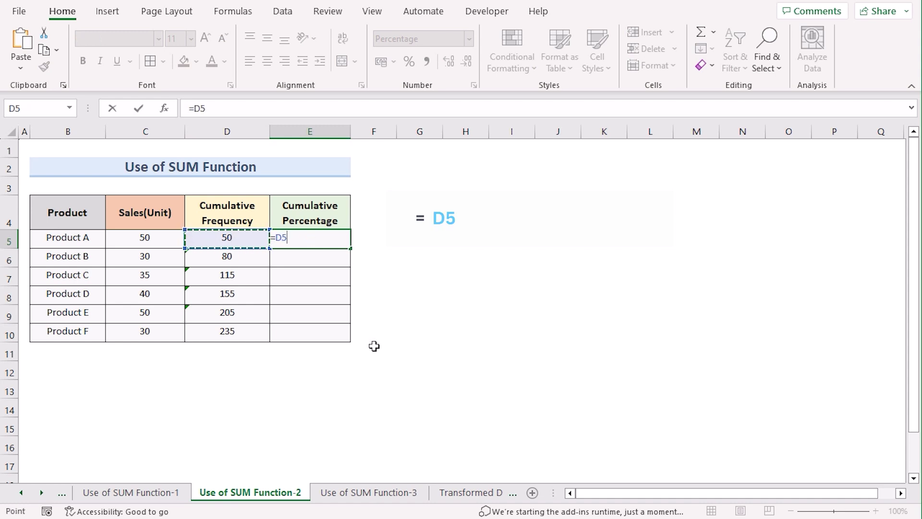
{"action": "type", "text": "/"}
{"action": "left_click", "coordinate": [239, 335]}
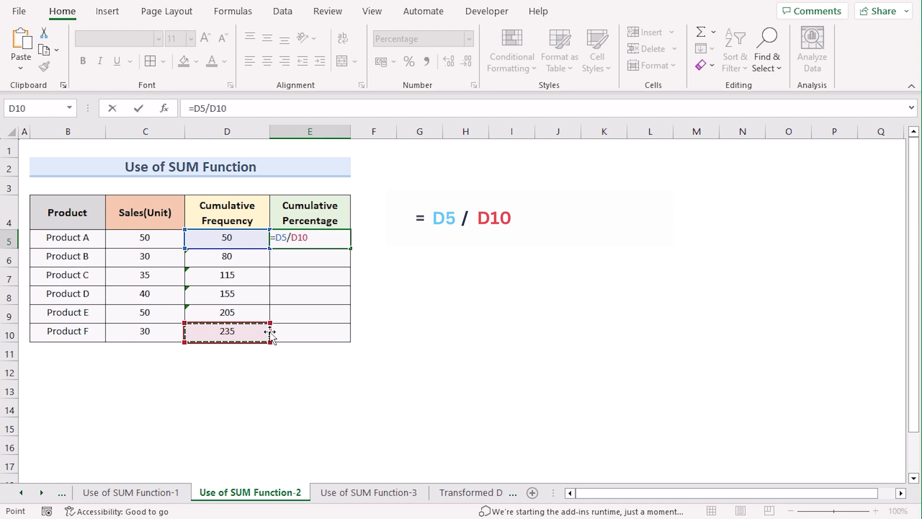
{"action": "key", "text": "F4"}
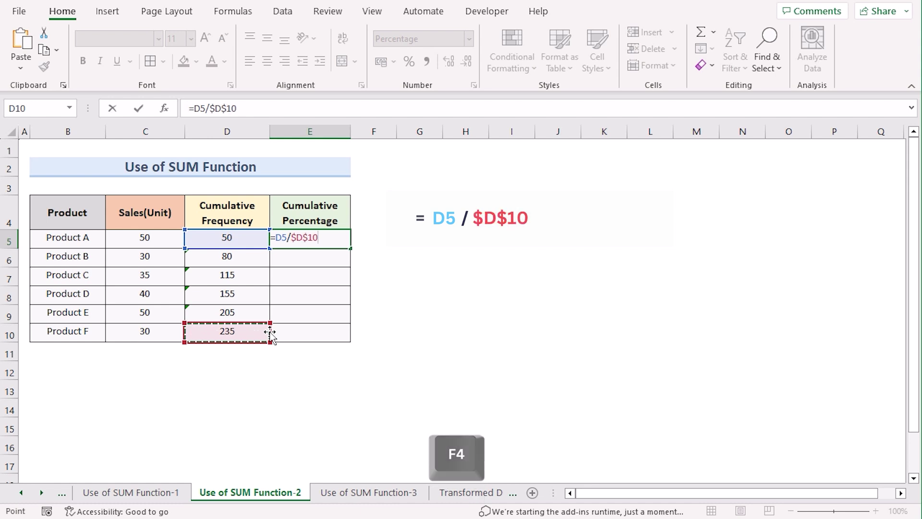
{"action": "key", "text": "Return"}
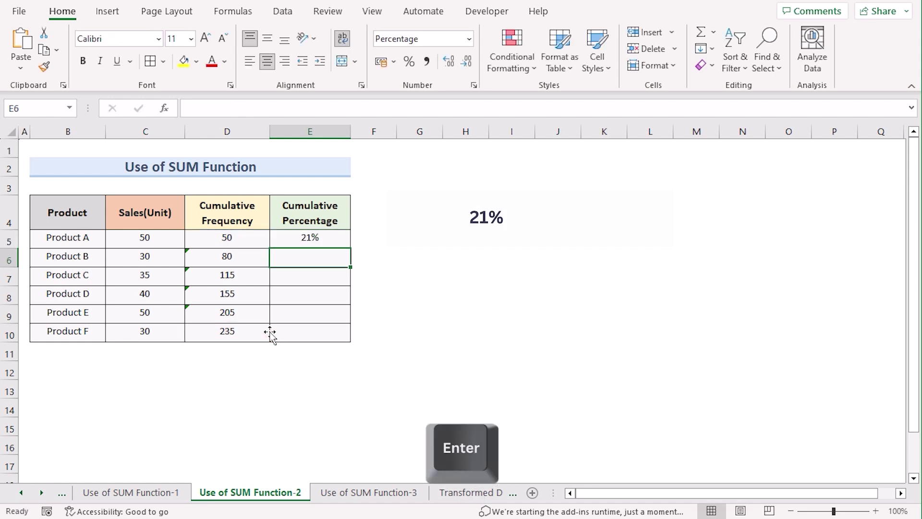
{"action": "left_click", "coordinate": [344, 241]}
{"action": "left_click_drag", "start_coordinate": [350, 250], "coordinate": [337, 330]}
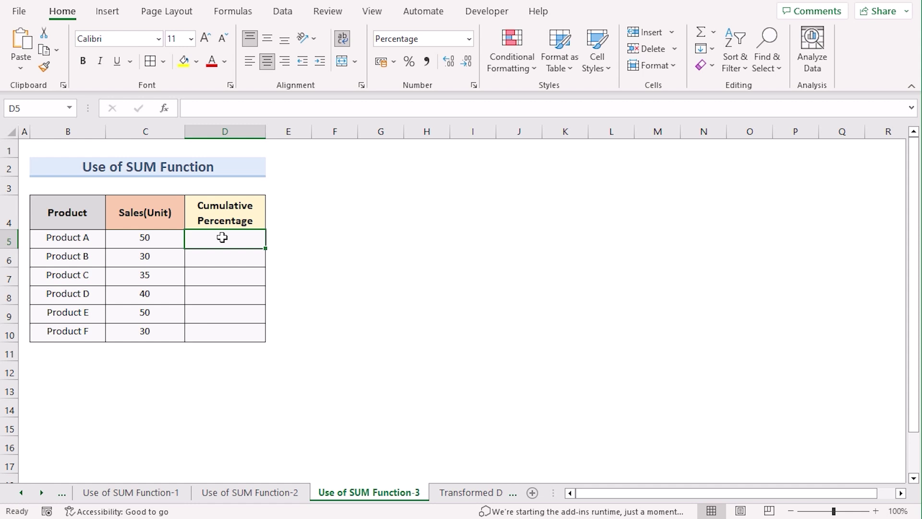
- Start the D5 formula with =SUM($C$5:C5), locking the range start at C5
{"action": "type", "text": "="}
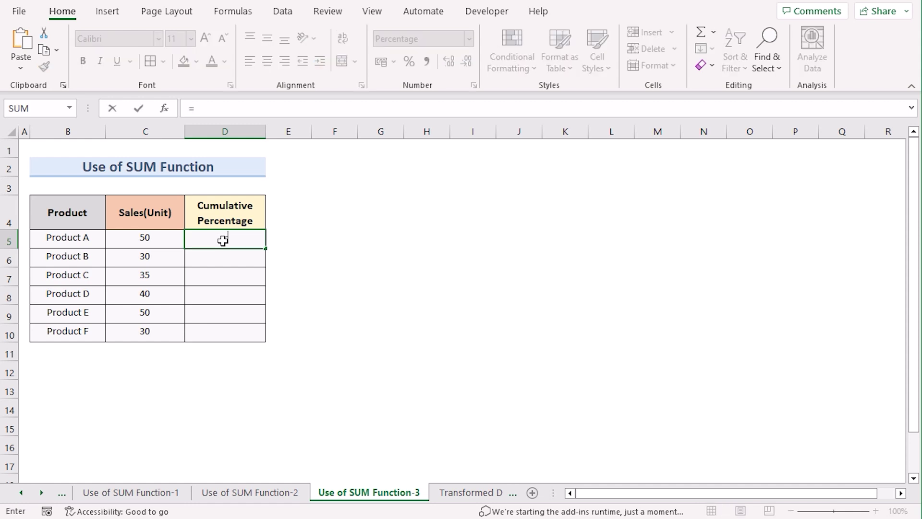
{"action": "type", "text": "sum"}
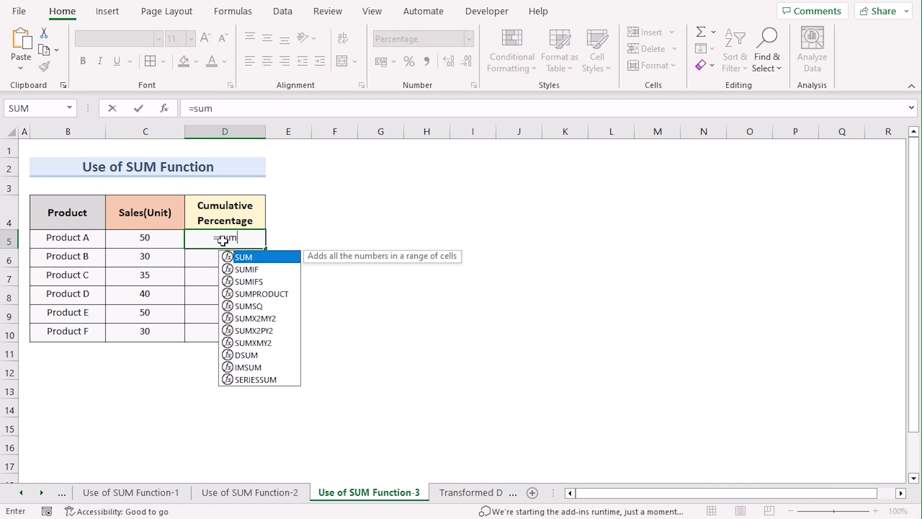
{"action": "type", "text": "("}
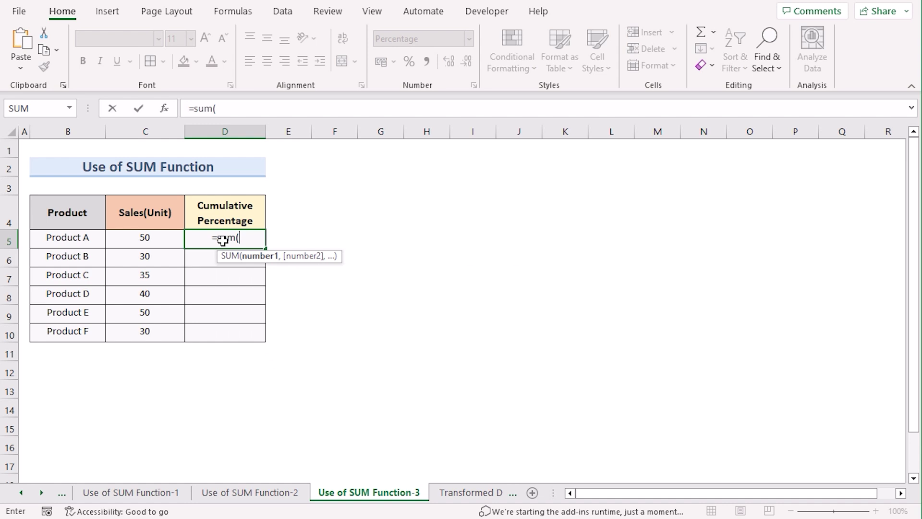
{"action": "left_click", "coordinate": [161, 242]}
{"action": "key", "text": "F8"}
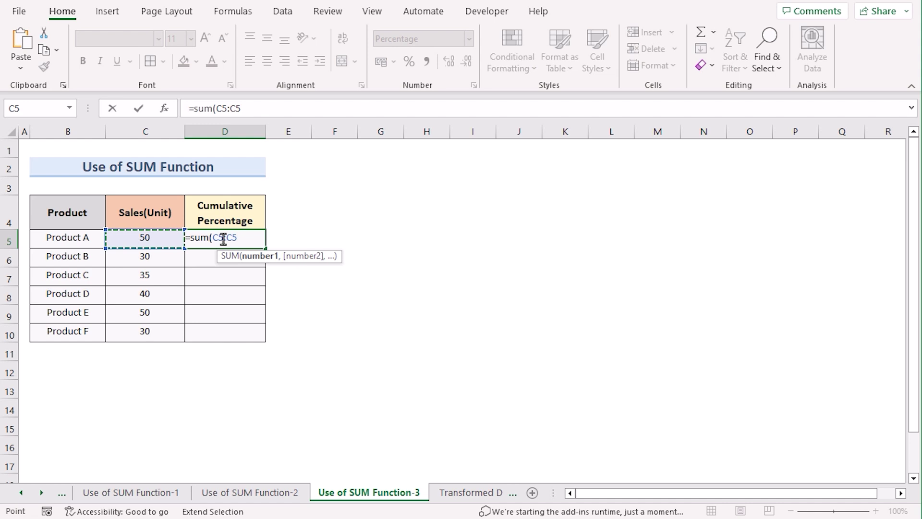
{"action": "left_click_drag", "start_coordinate": [237, 239], "coordinate": [215, 238]}
{"action": "key", "text": "F4"}
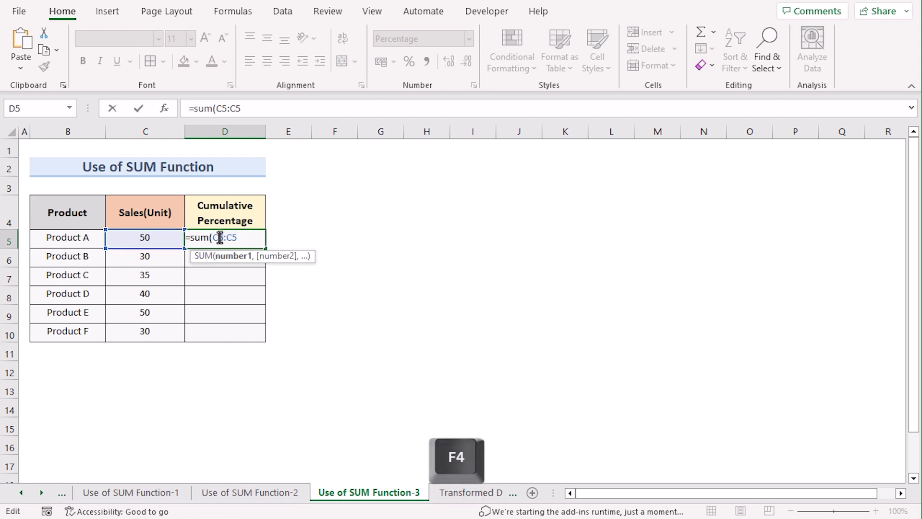
{"action": "key", "text": "F4"}
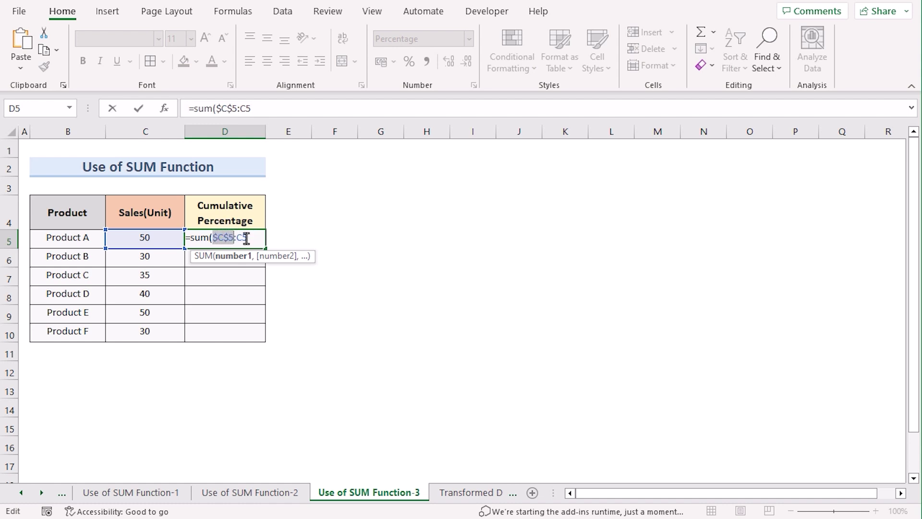
- Divide by SUM($C$5:$C$10) and fill the formula down to D10 (21%, 34%, 49%, 66%...)
{"action": "type", "text": ")"}
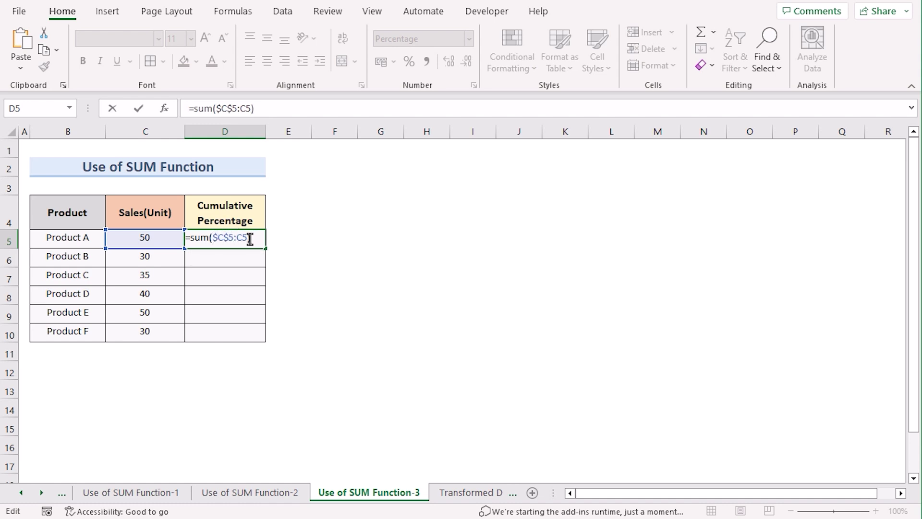
{"action": "type", "text": "/sum"}
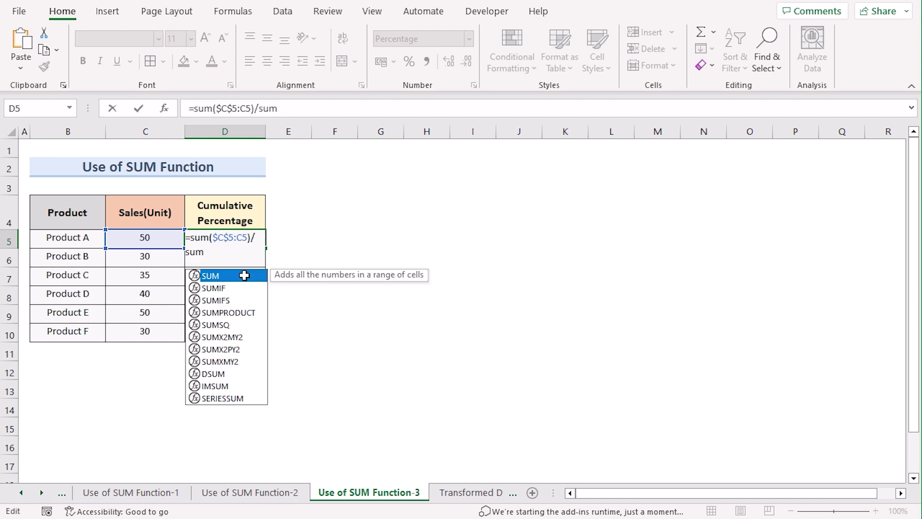
{"action": "type", "text": "("}
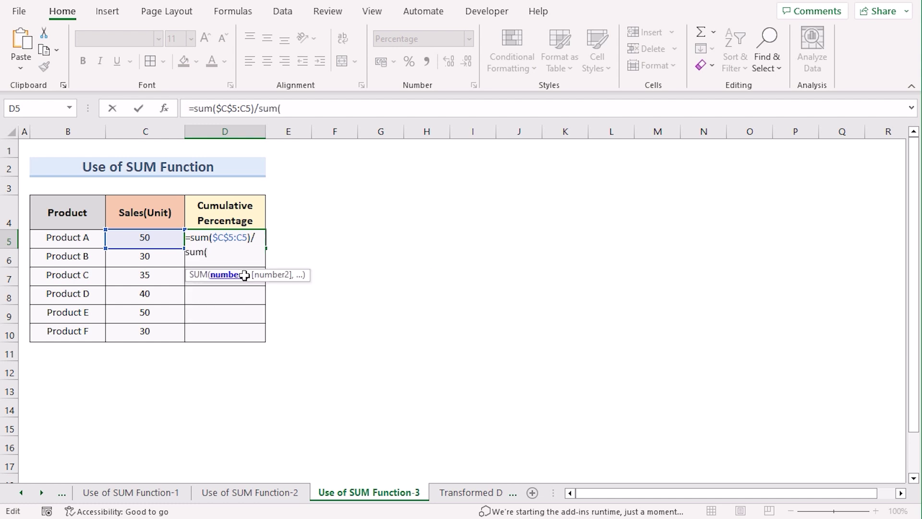
{"action": "left_click", "coordinate": [146, 241]}
{"action": "left_click_drag", "start_coordinate": [146, 240], "coordinate": [165, 331]}
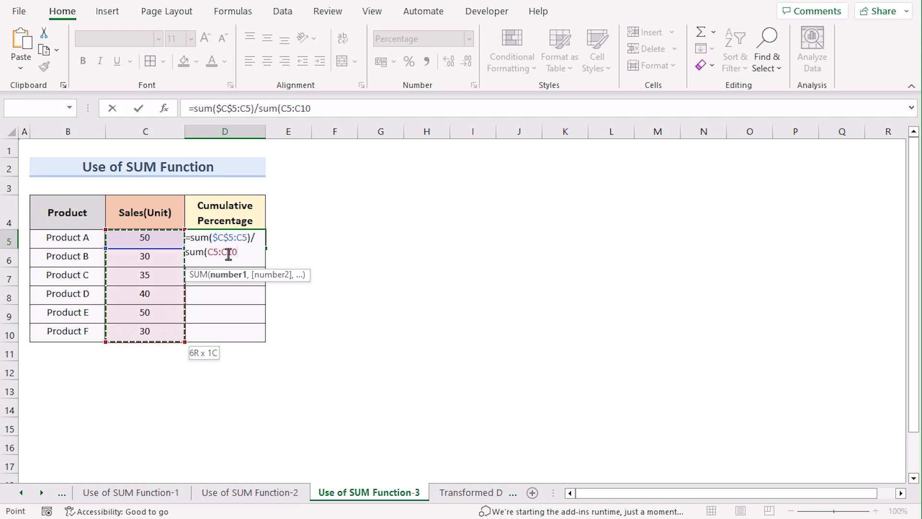
{"action": "key", "text": "F4"}
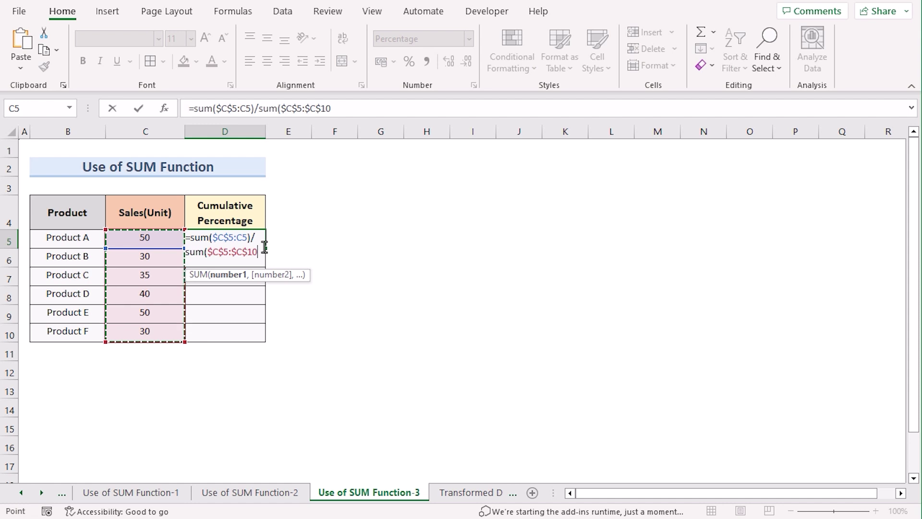
{"action": "type", "text": ")"}
{"action": "key", "text": "Return"}
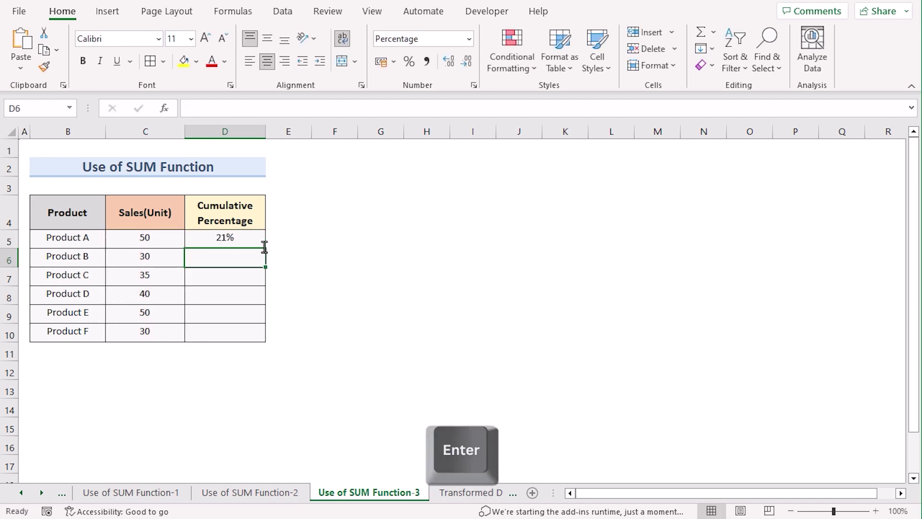
{"action": "left_click", "coordinate": [255, 238]}
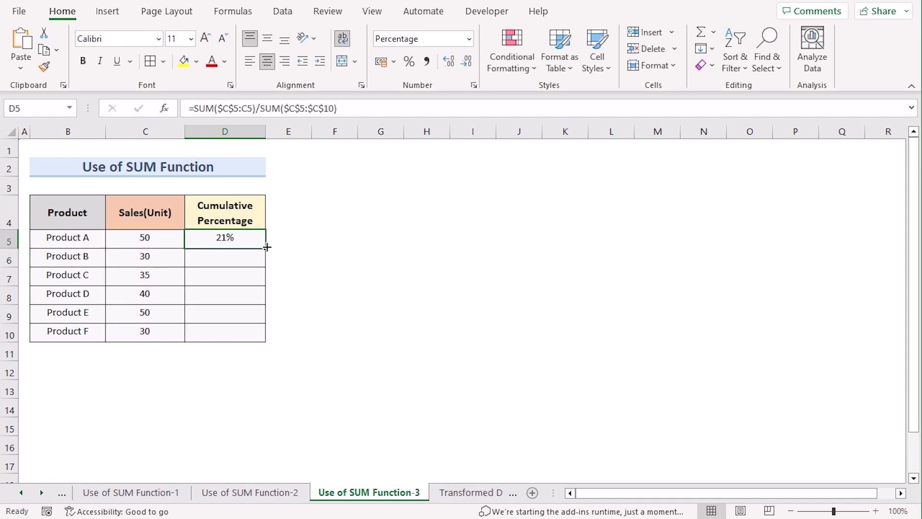
{"action": "left_click_drag", "start_coordinate": [266, 249], "coordinate": [244, 343]}
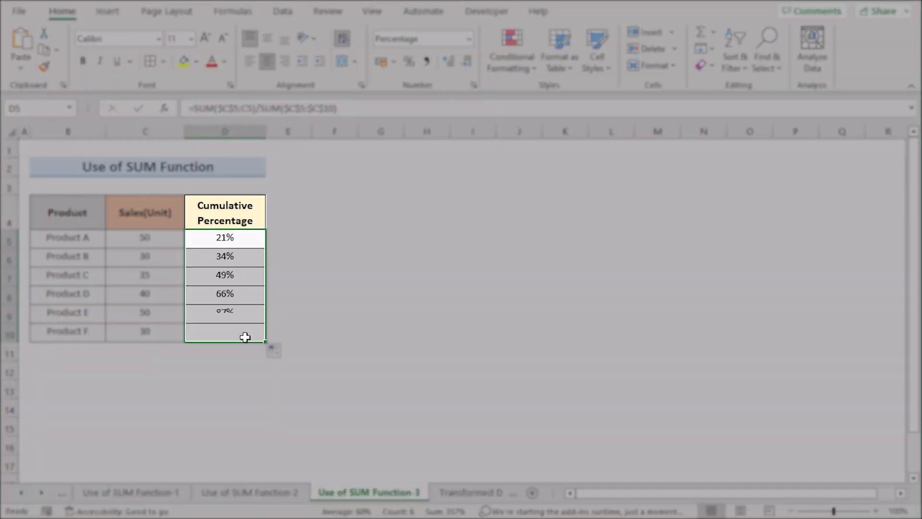